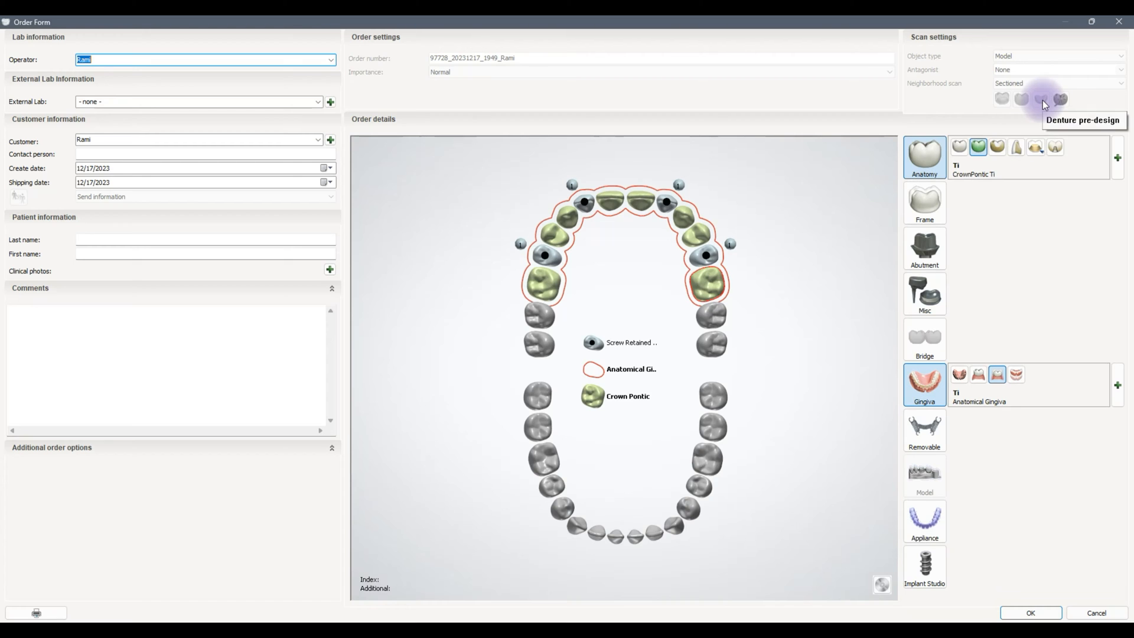
Accept the order form and hide the pre-design denture scan to check the upper jaw scan and its annotations.
click(1040, 612)
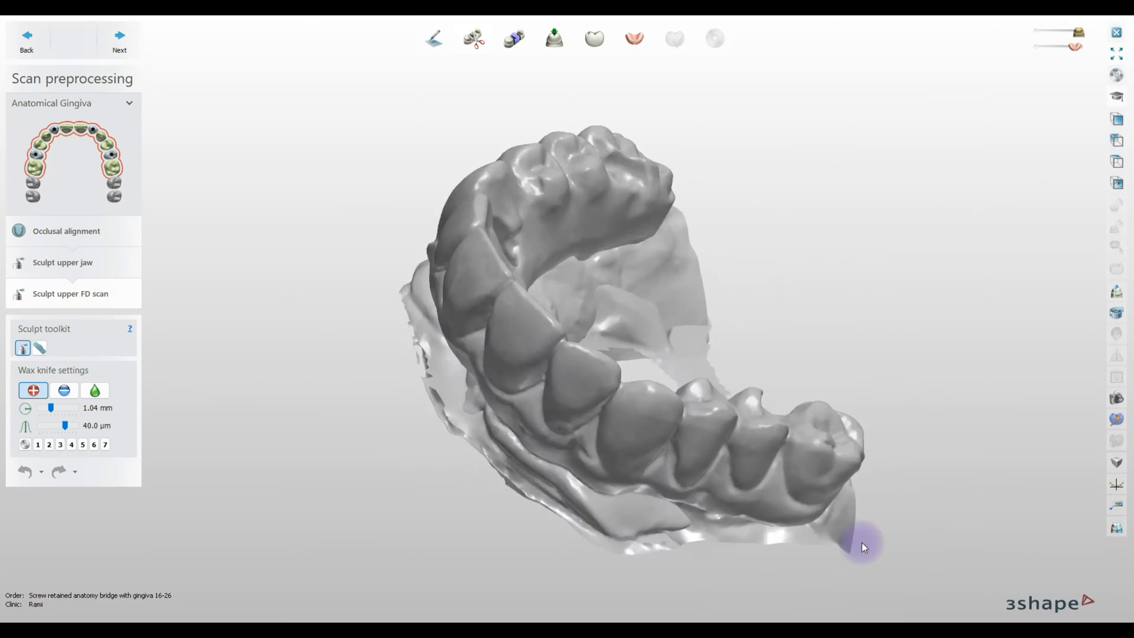
click(1033, 45)
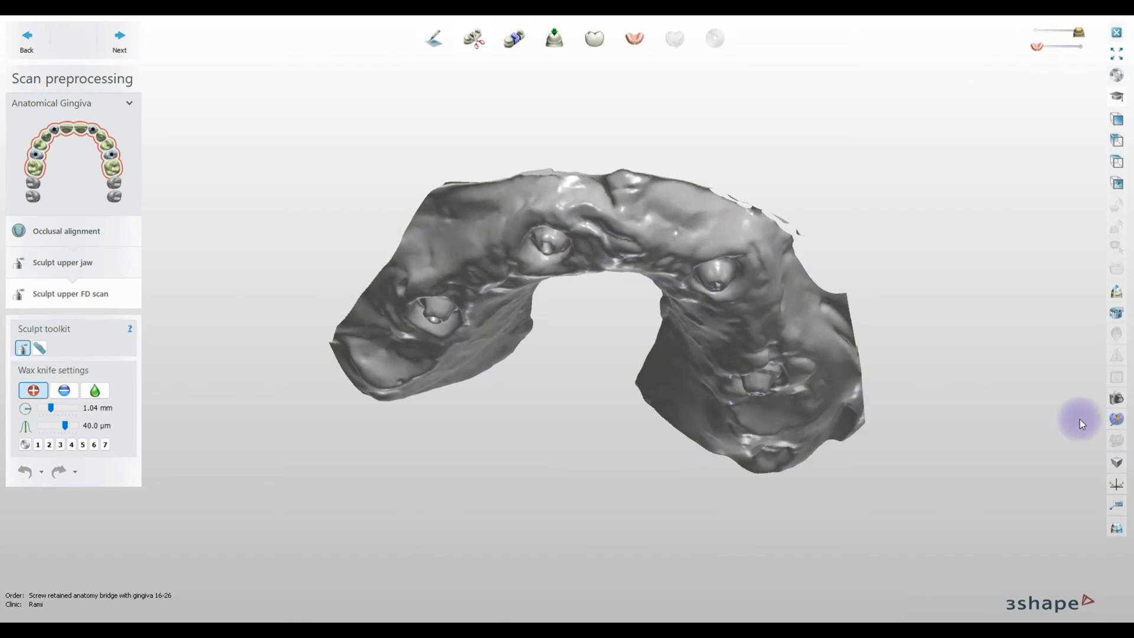
click(1116, 84)
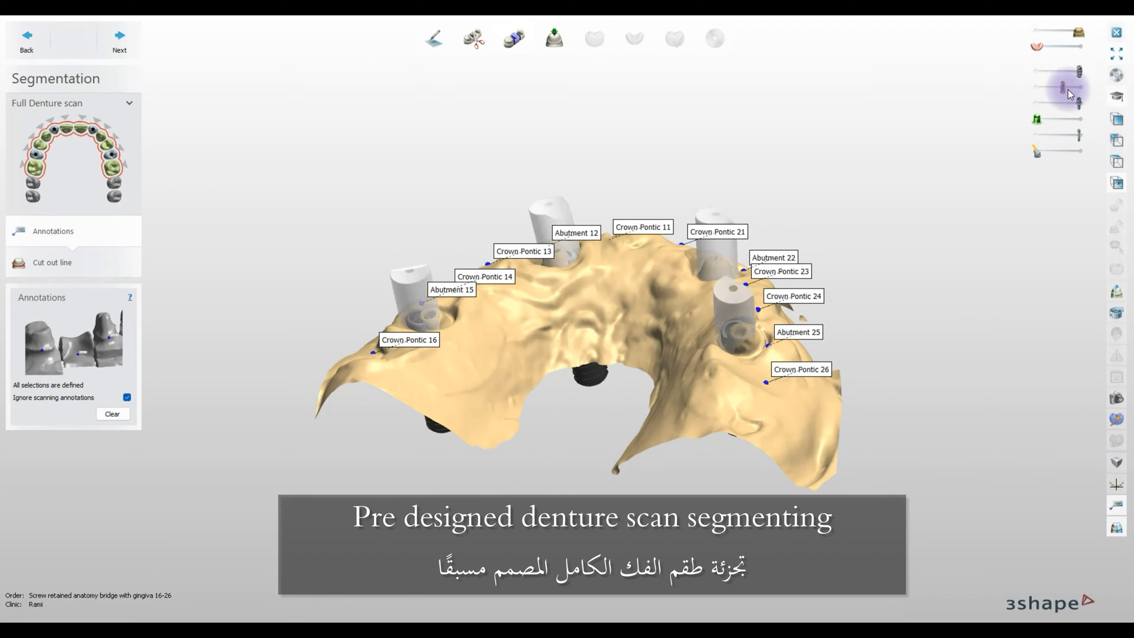
click(1054, 71)
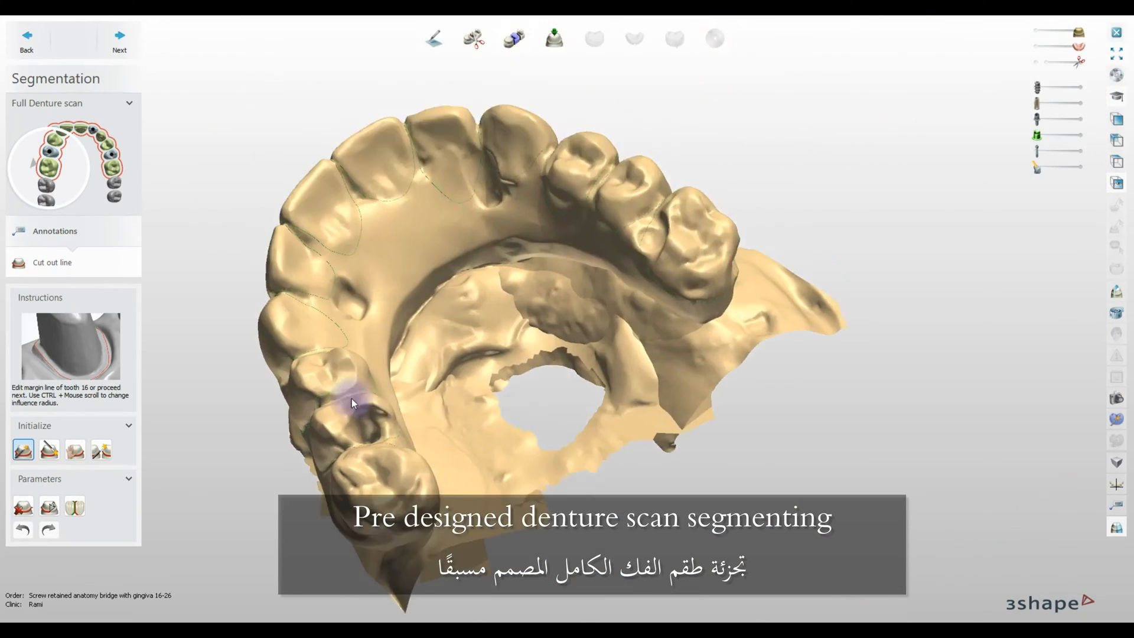
Correct the cut-out margin line around tooth 16 on the full denture scan.
drag(663, 458, 662, 459)
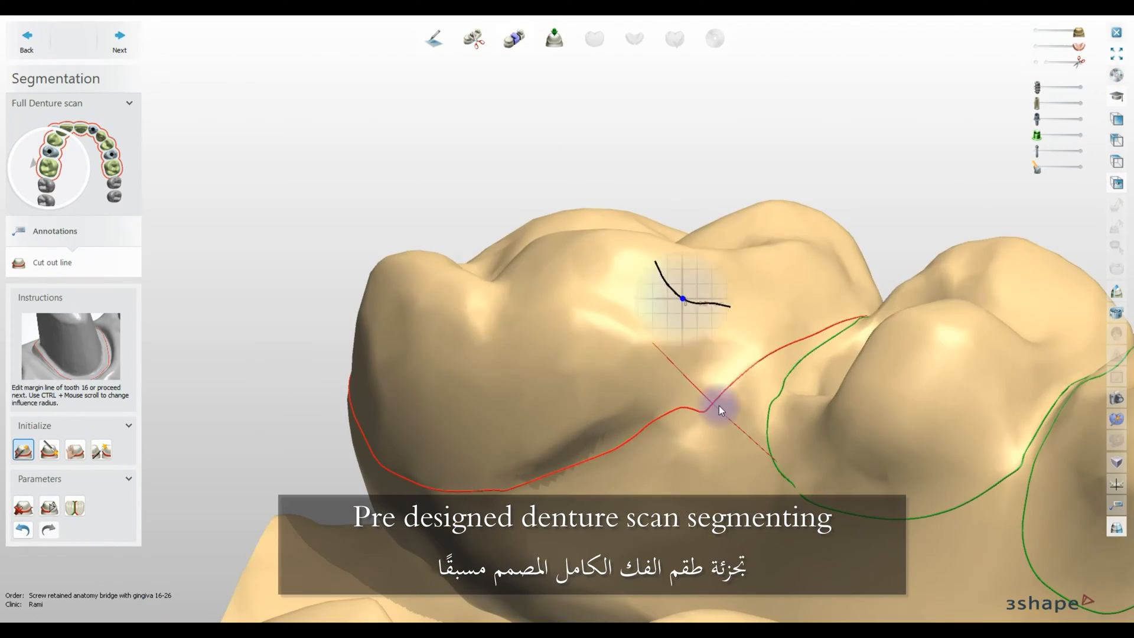
scroll(543, 467, down, 10)
right_drag(392, 540, 1080, 66)
Show the implants and abutment components with the denture scan and examine their positions relative to the segmented teeth.
click(1050, 89)
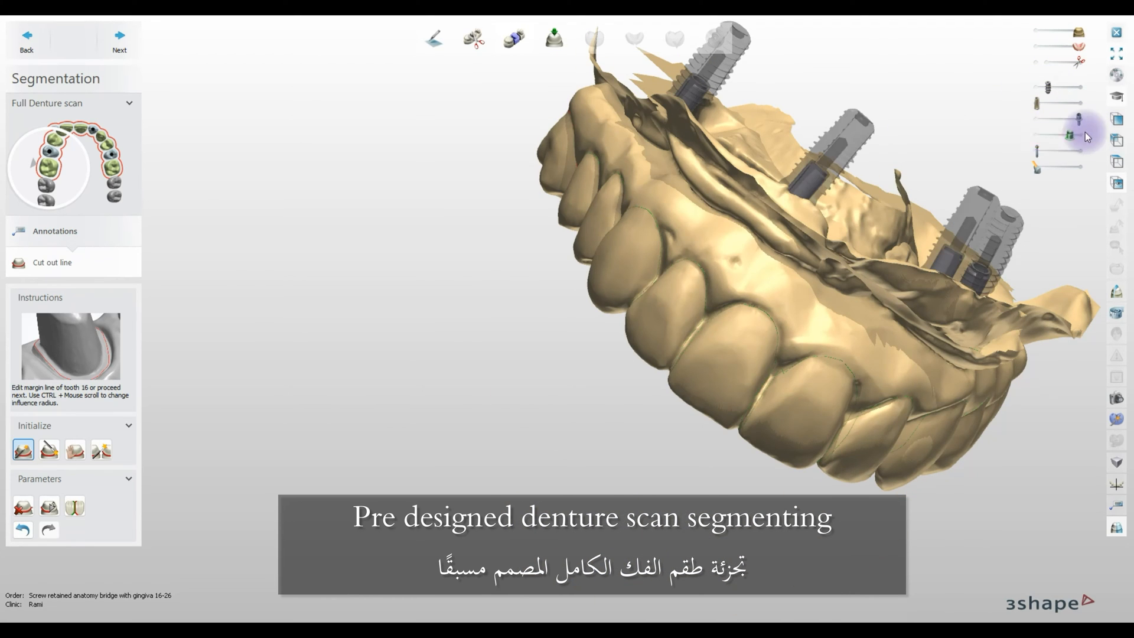
right_drag(998, 319, 1010, 186)
click(1036, 166)
right_drag(662, 112, 627, 243)
scroll(627, 242, up, 5)
right_drag(642, 299, 732, 151)
scroll(732, 151, down, 10)
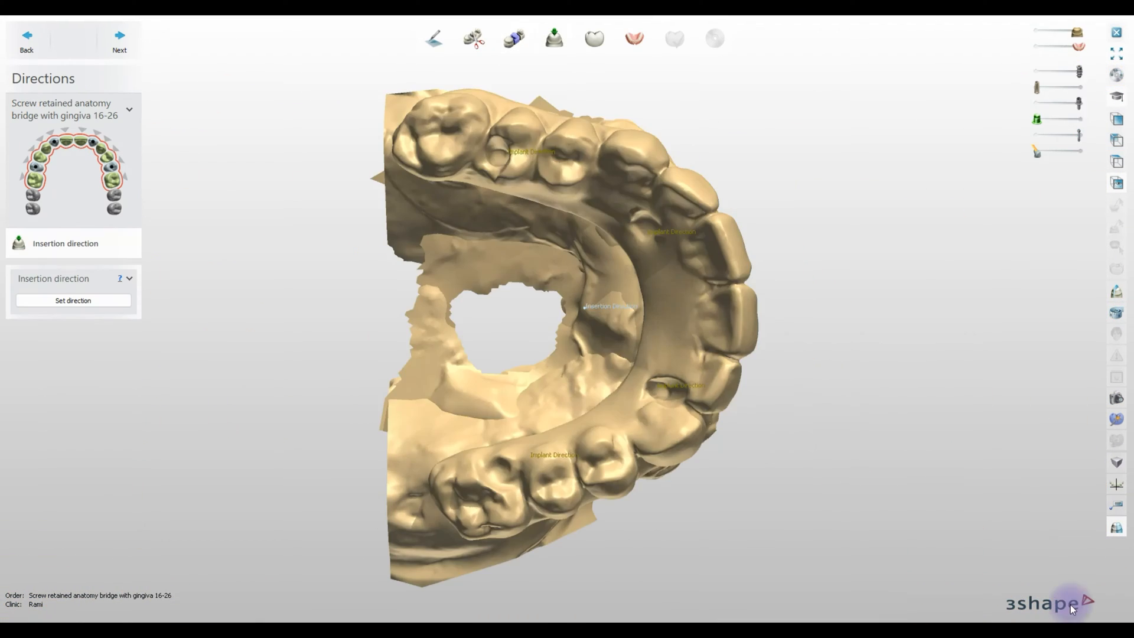
Hide the pre-design denture scan and adjust the anterior crowns around screw-retained crown 22.
click(1040, 46)
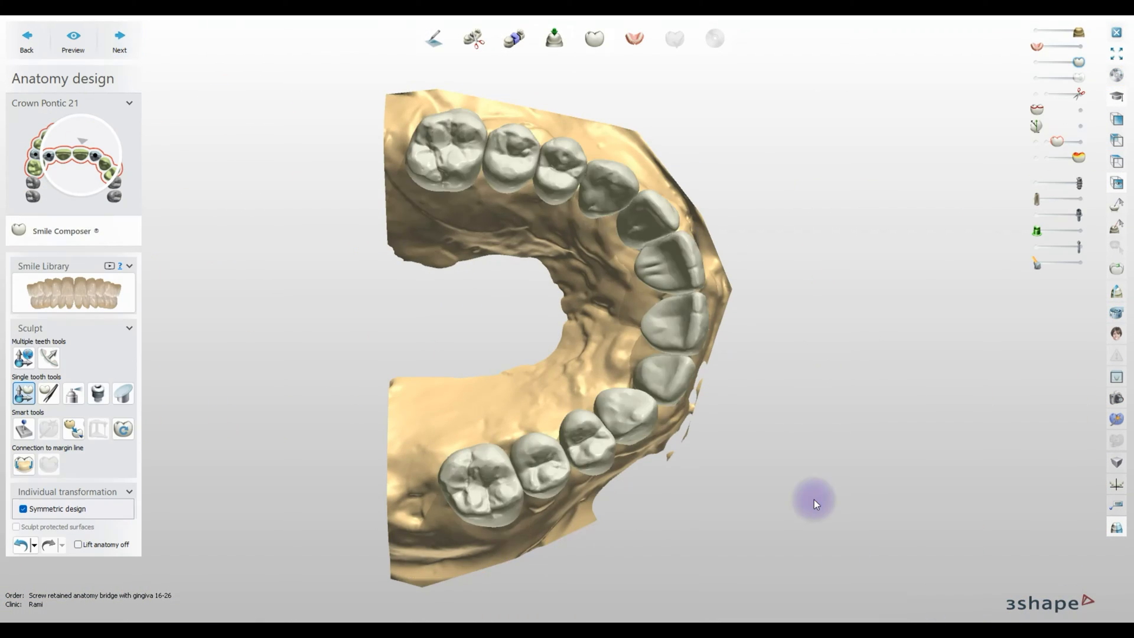
right_drag(809, 496, 734, 329)
scroll(628, 397, up, 5)
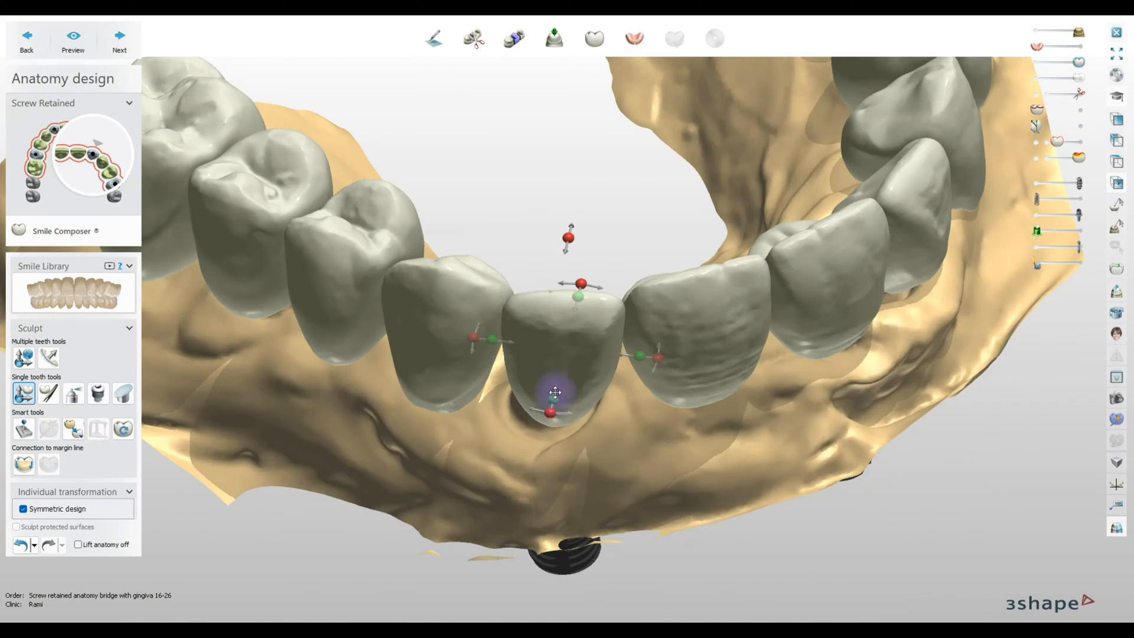
right_drag(555, 393, 595, 325)
click(455, 303)
right_drag(470, 218, 731, 288)
Adjust the position and shape of the patient's upper-left posterior crowns, through screw-retained crown 25 and Crown Pontic 26.
click(585, 379)
right_drag(585, 380, 442, 415)
click(442, 415)
scroll(442, 415, up, 3)
drag(406, 291, 410, 310)
right_drag(409, 310, 353, 437)
scroll(353, 437, down, 3)
click(352, 437)
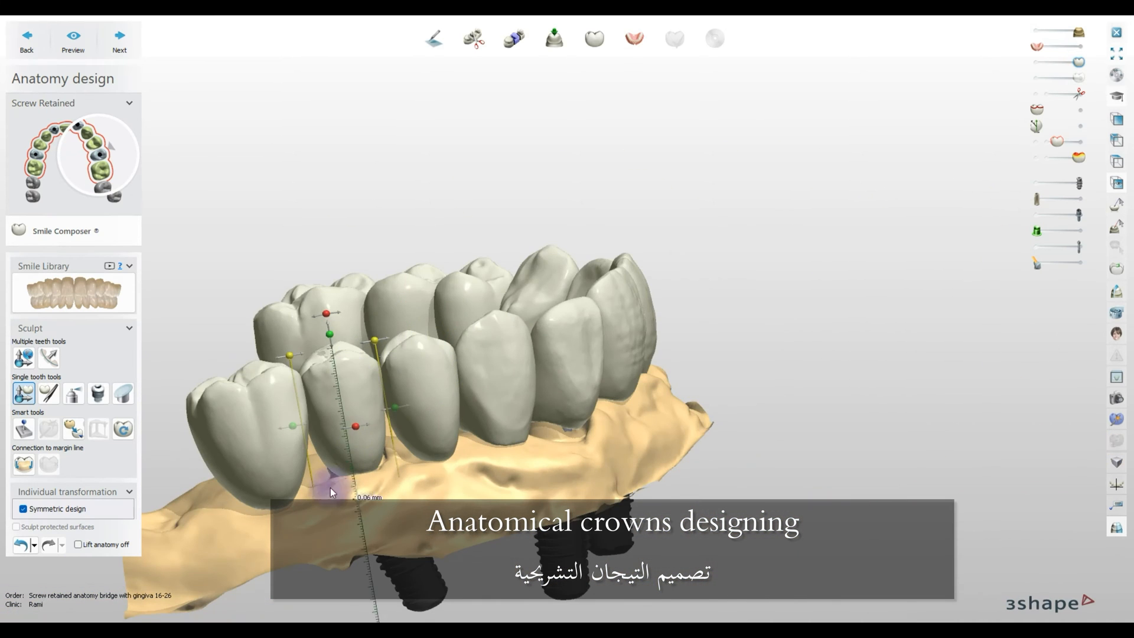
click(213, 456)
right_drag(182, 463, 562, 342)
scroll(491, 337, up, 3)
Adjust the position and tilt of Crown Pontics 13 and 14 and the neighbouring screw-retained crown 15.
click(487, 354)
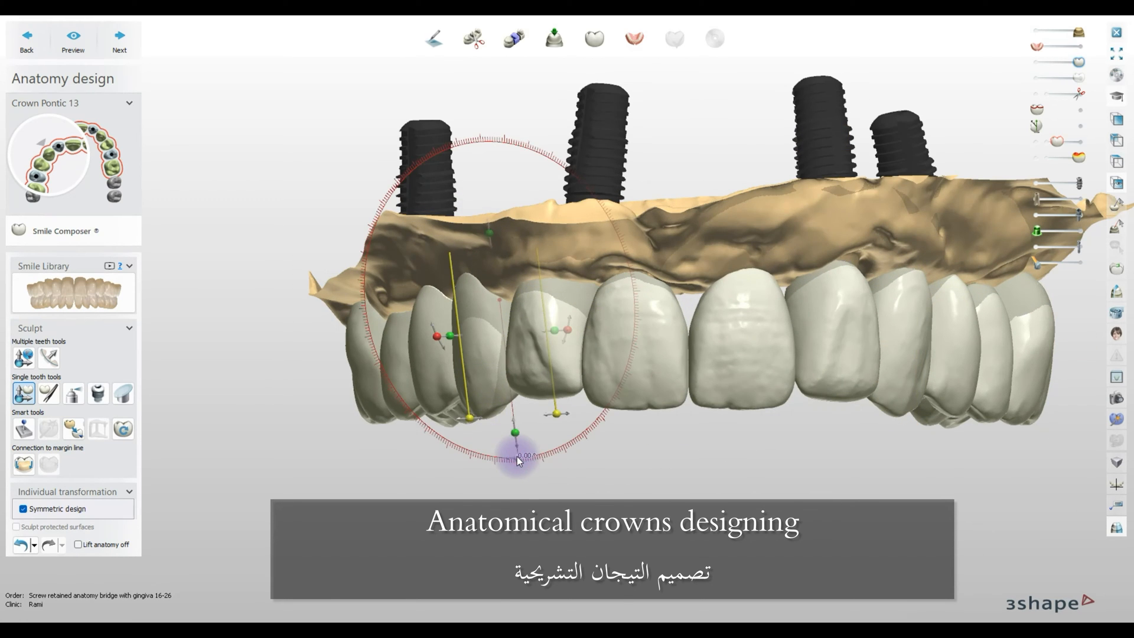
right_drag(547, 448, 442, 349)
click(419, 327)
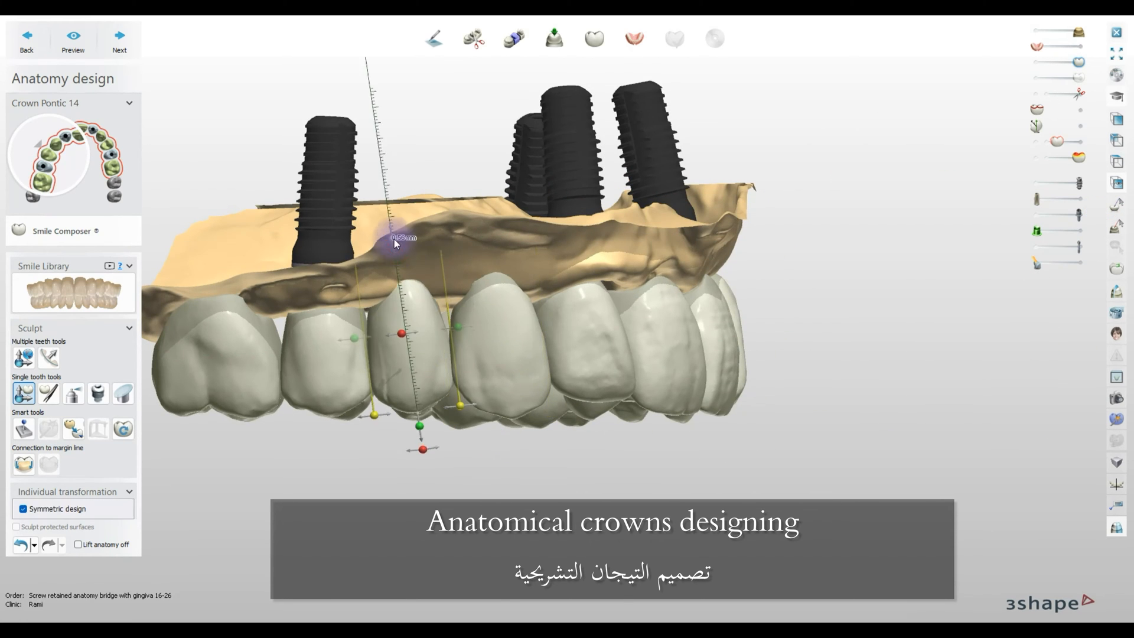
click(328, 358)
right_drag(316, 240, 560, 308)
click(677, 310)
right_drag(663, 263, 592, 411)
Refine the upper-left crowns from the occlusal side, widening screw-retained crown 25 slightly towards Crown Pontic 26.
right_drag(850, 496, 921, 339)
scroll(919, 343, up, 5)
middle_drag(886, 372, 794, 329)
click(641, 266)
drag(691, 346, 701, 348)
click(778, 331)
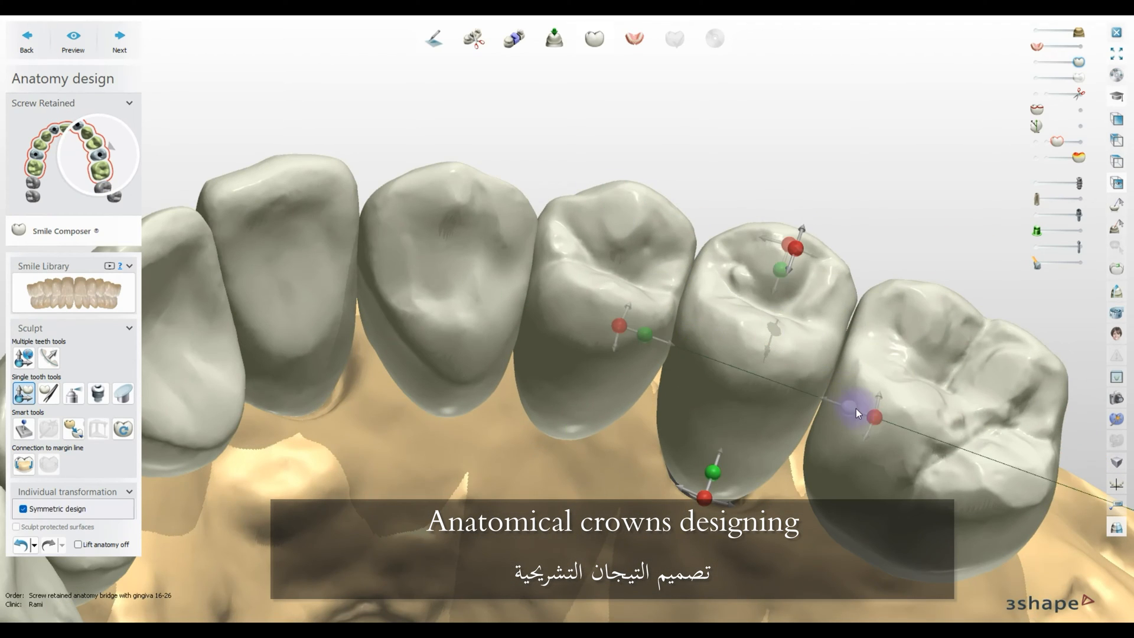
drag(852, 405, 859, 407)
click(998, 452)
scroll(881, 392, down, 5)
right_drag(881, 392, 600, 254)
scroll(595, 279, up, 4)
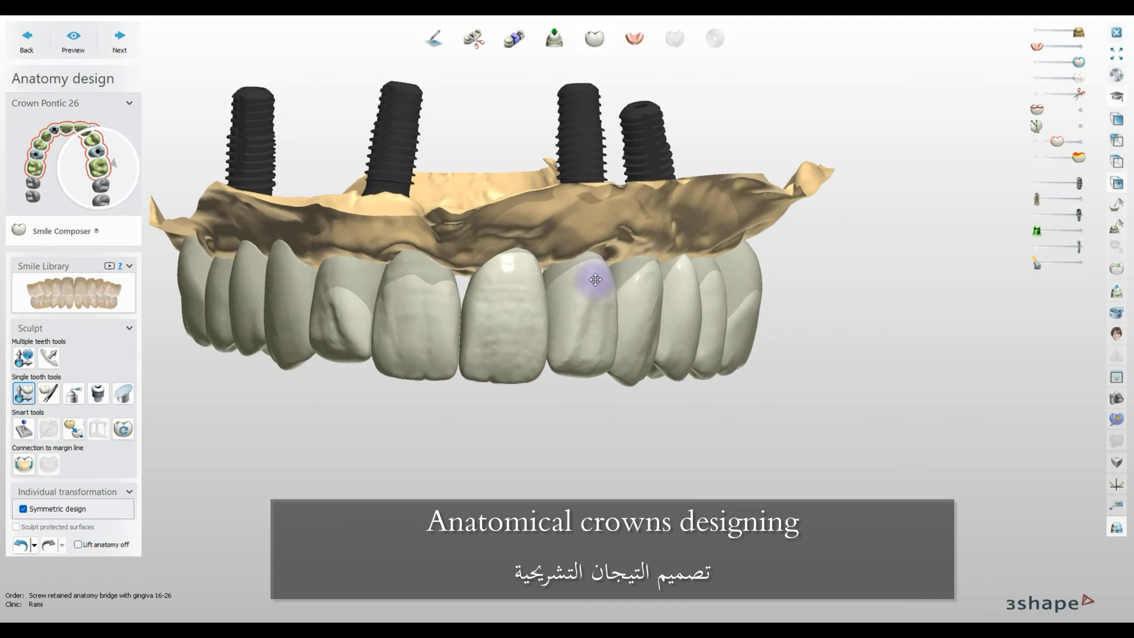
Refine the occlusal surface of Crown Pontic 26 with the wax knife, using a 0.76 mm radius and strength 1.60.
click(23, 393)
click(73, 393)
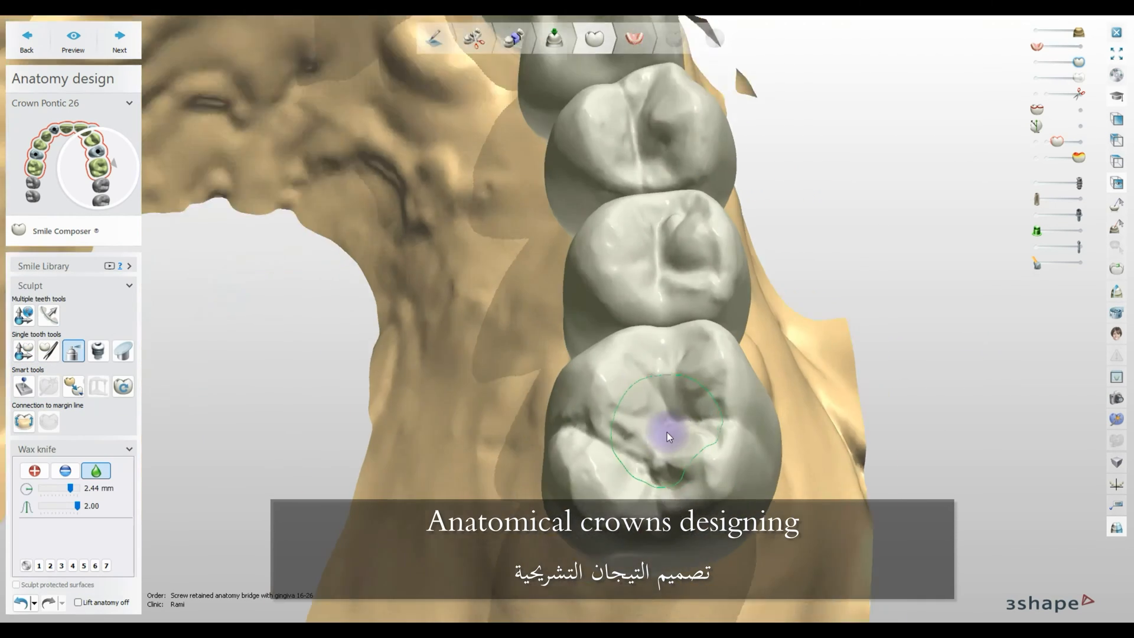
scroll(667, 433, up, 2)
click(65, 471)
drag(70, 488, 48, 489)
scroll(658, 357, up, 2)
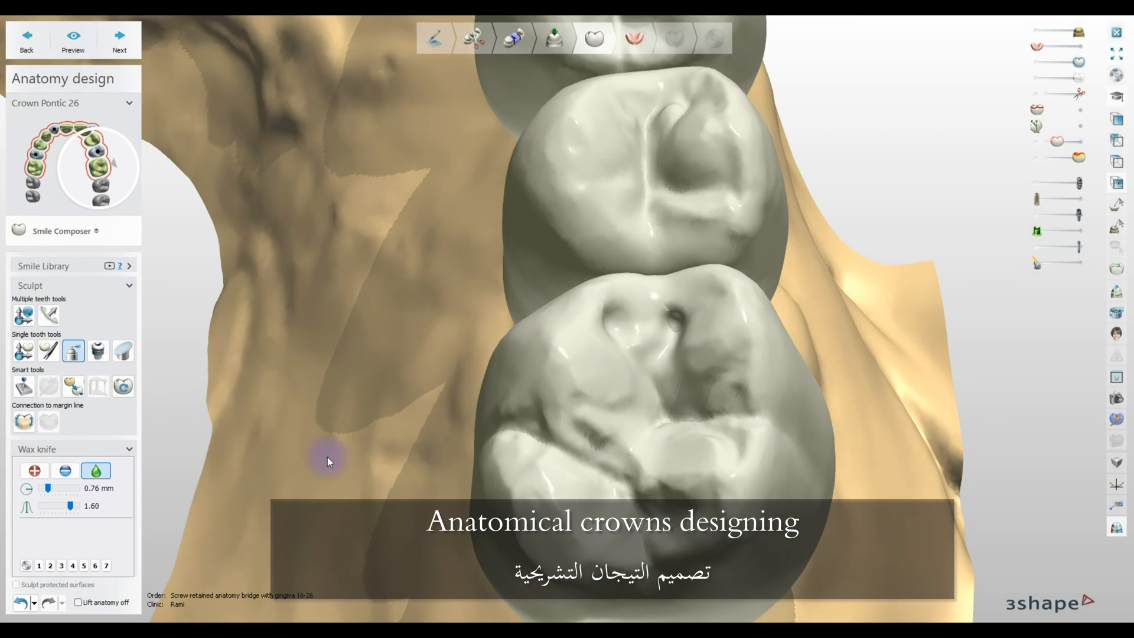
scroll(655, 360, down, 3)
scroll(651, 383, down, 3)
right_drag(651, 382, 650, 479)
scroll(532, 283, up, 3)
right_drag(531, 283, 587, 296)
Adapt all crowns with the 0.10 mm contact setting and proceed to the gingiva design.
click(24, 387)
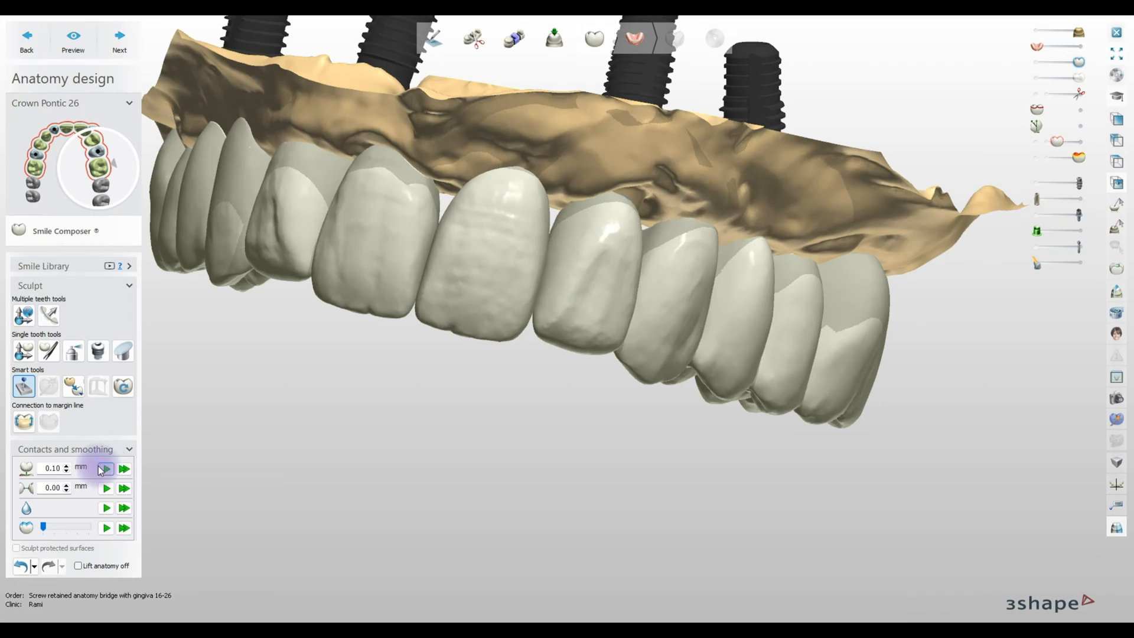
right_drag(978, 572, 738, 496)
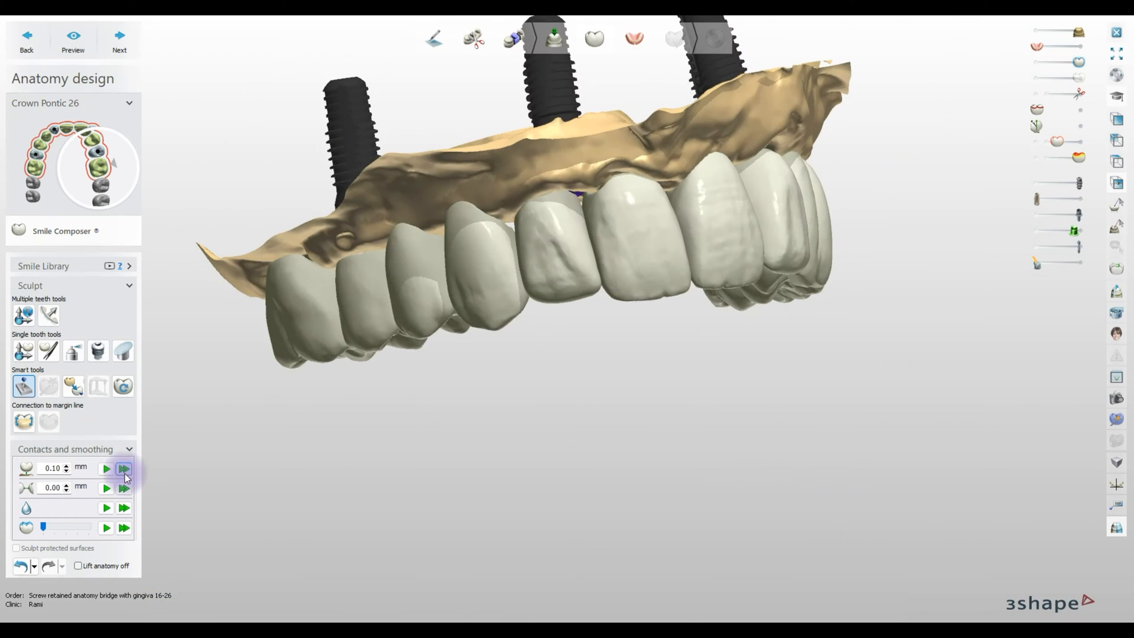
right_drag(353, 476, 69, 519)
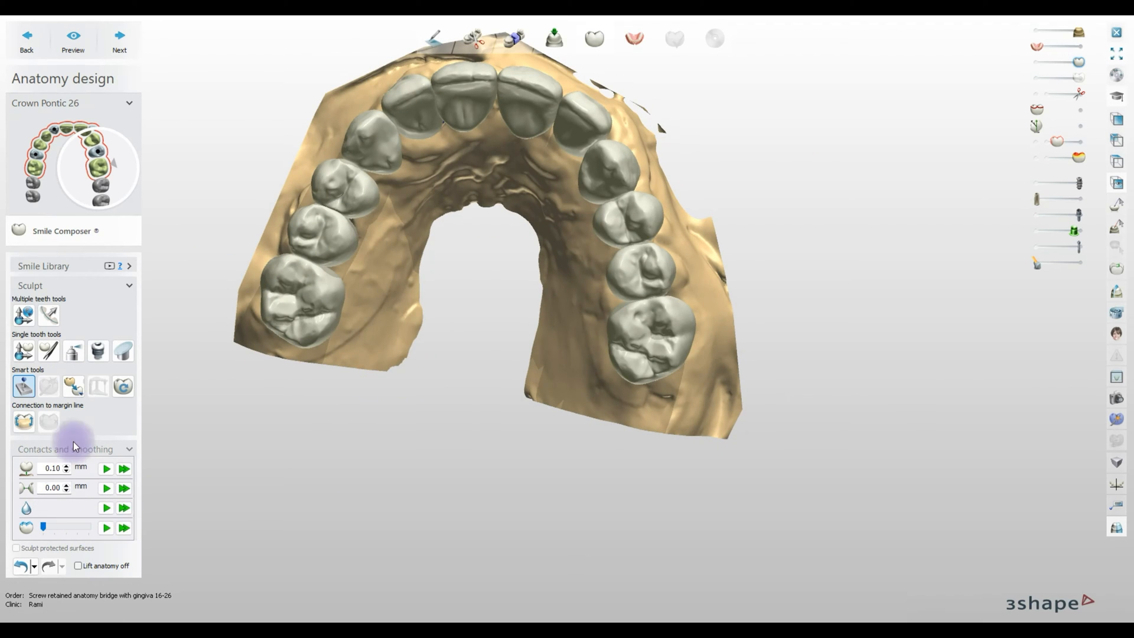
click(121, 40)
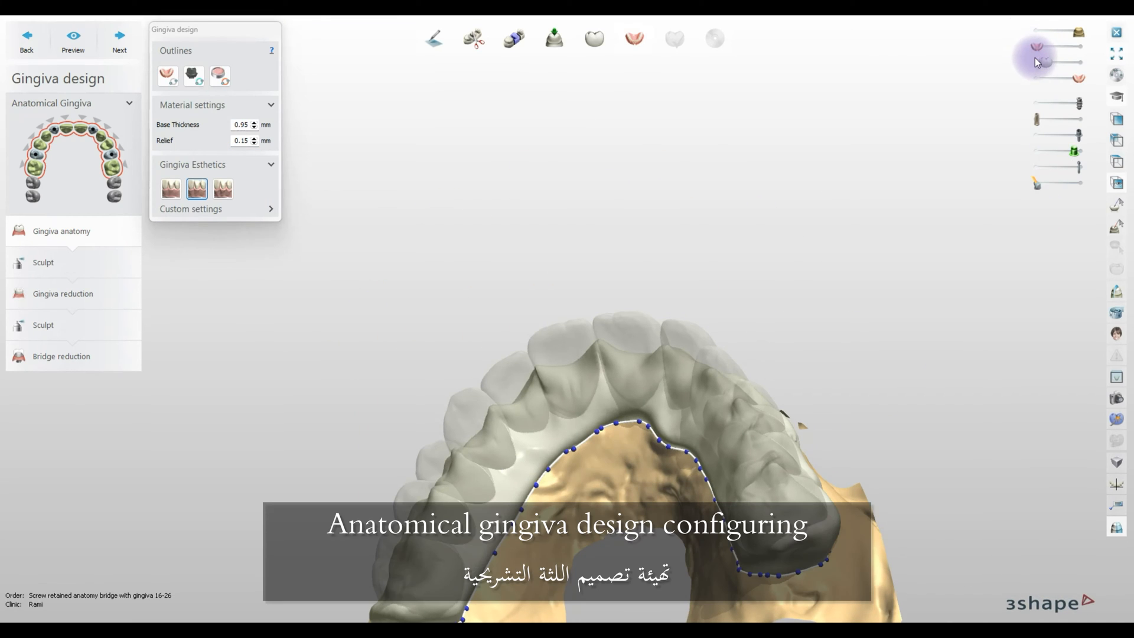
Make the crowns semi-transparent and fade out the gingiva to expose the gingiva outline for editing.
drag(1052, 65, 1060, 65)
right_drag(854, 170, 1060, 499)
scroll(758, 215, up, 5)
right_click(779, 211)
click(811, 267)
click(1041, 79)
scroll(946, 210, down, 5)
right_drag(947, 211, 998, 403)
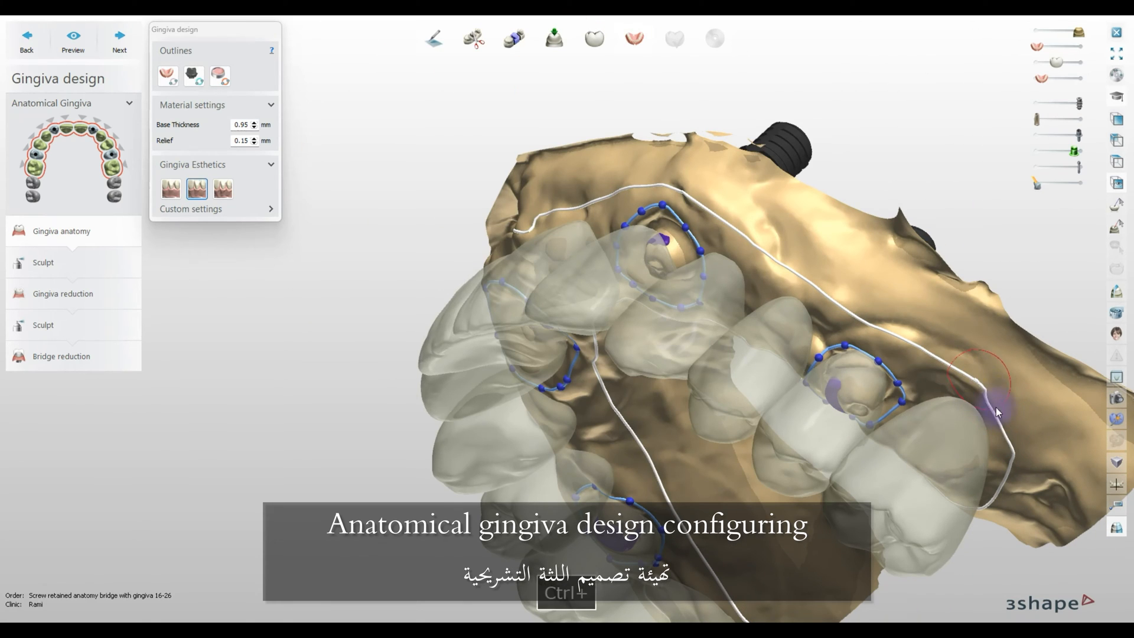
Redraw the anatomical gingiva outline around the arch along the buccal and palatal sides.
right_drag(1011, 457, 742, 335)
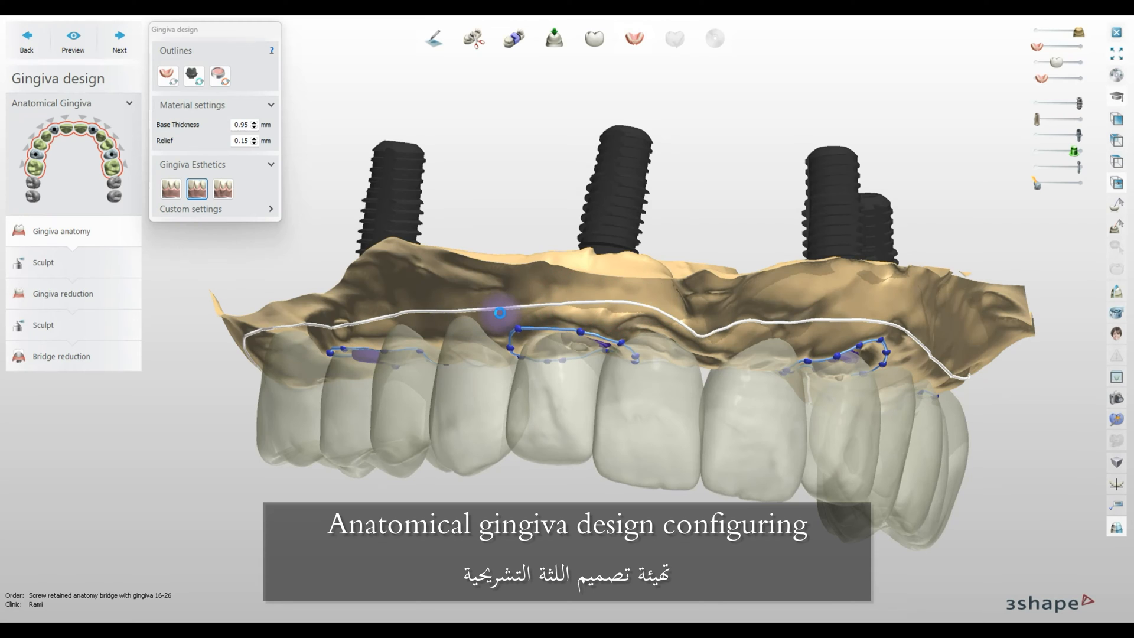
right_drag(499, 313, 745, 160)
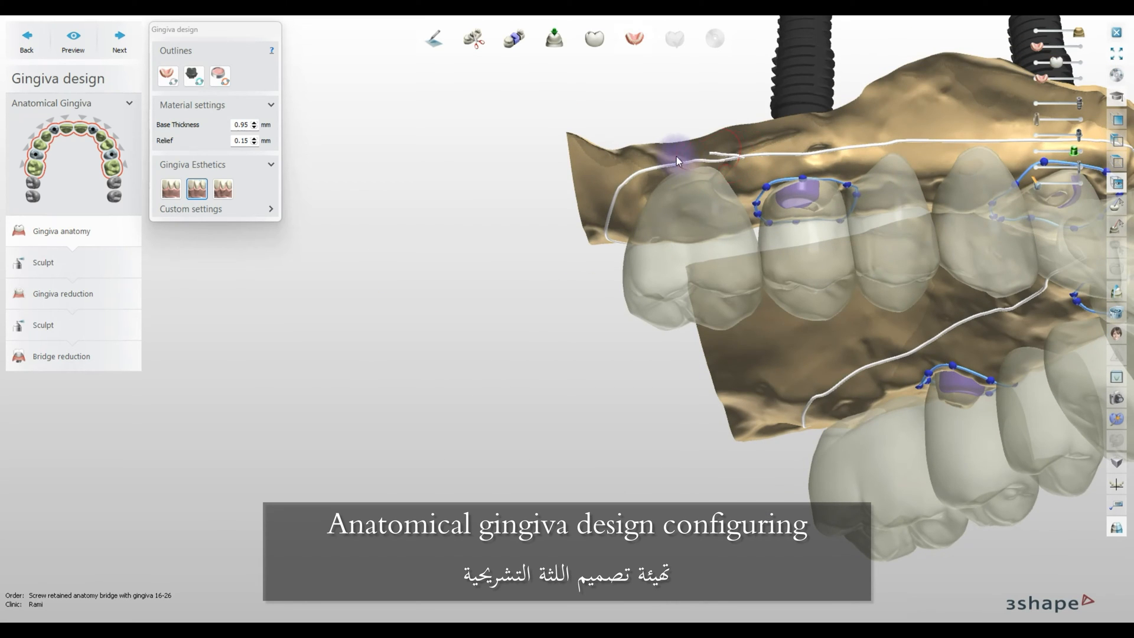
right_drag(621, 176, 451, 277)
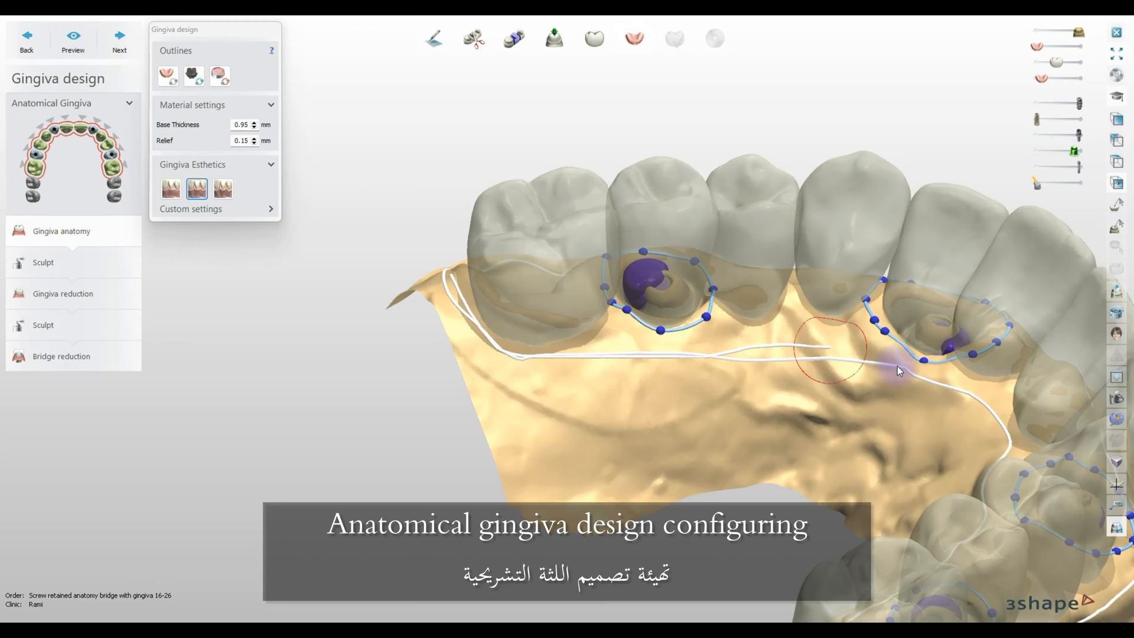
right_drag(897, 367, 829, 562)
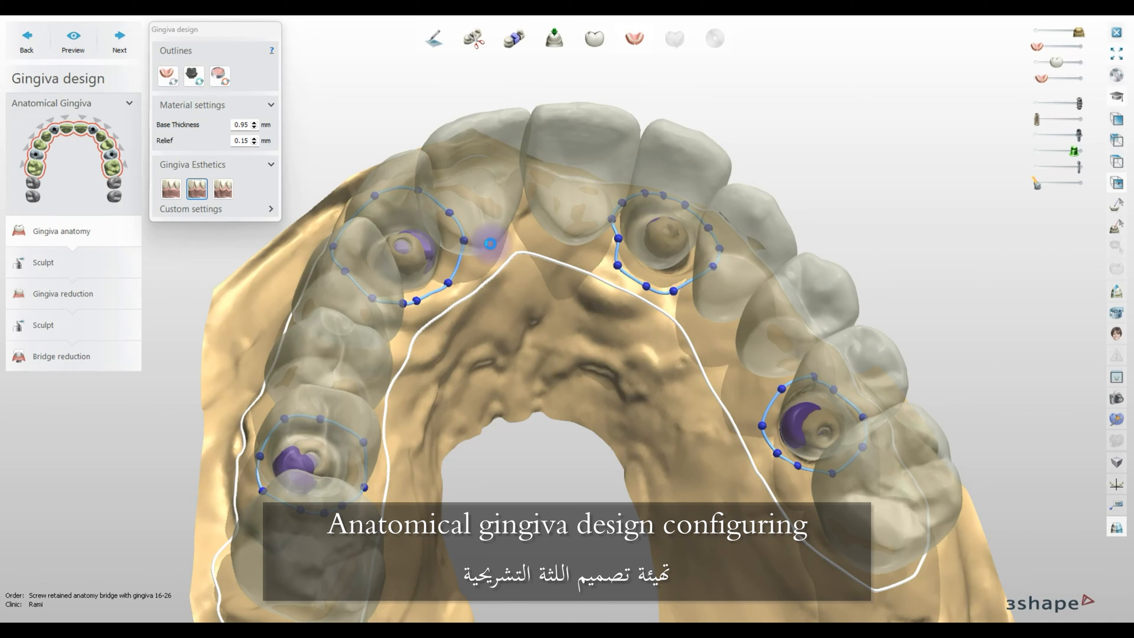
scroll(768, 448, up, 5)
right_click(772, 454)
drag(692, 440, 712, 482)
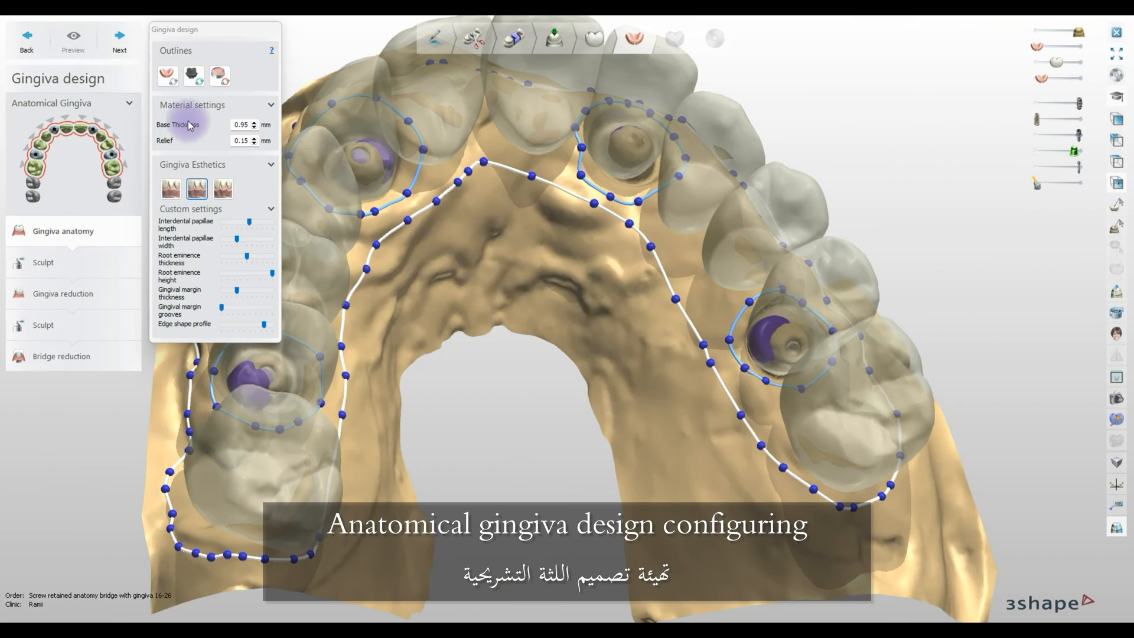
Set the gingiva base thickness to 0.85 mm and the relief to 0.10 mm.
click(254, 143)
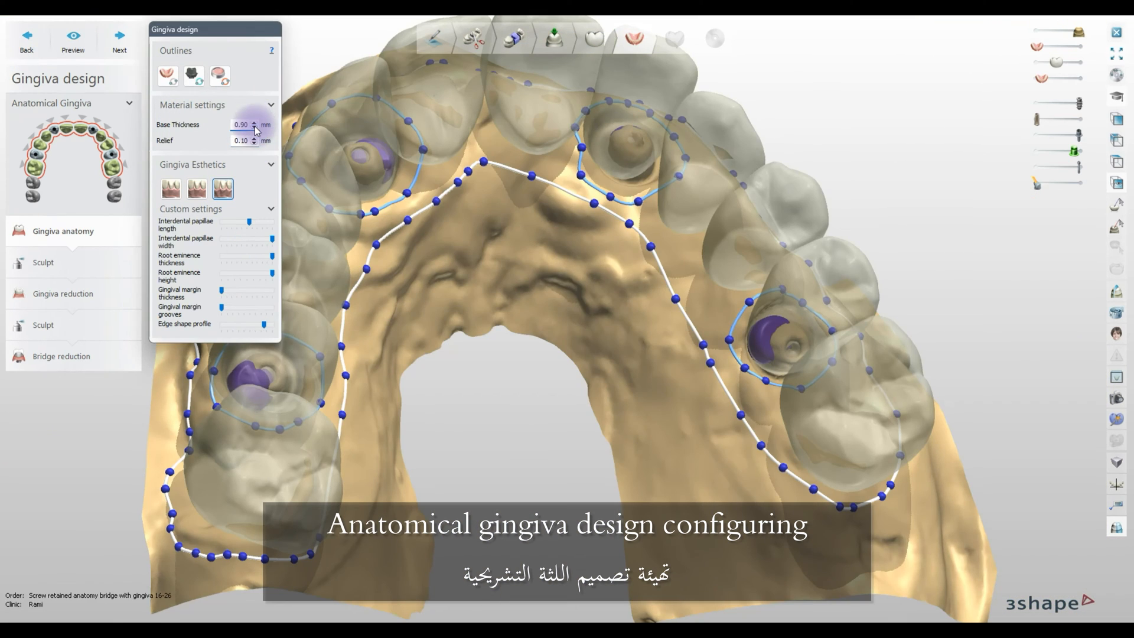
Redraw the abutment outline around the implant at position 12 and fine-tune its control points.
click(194, 75)
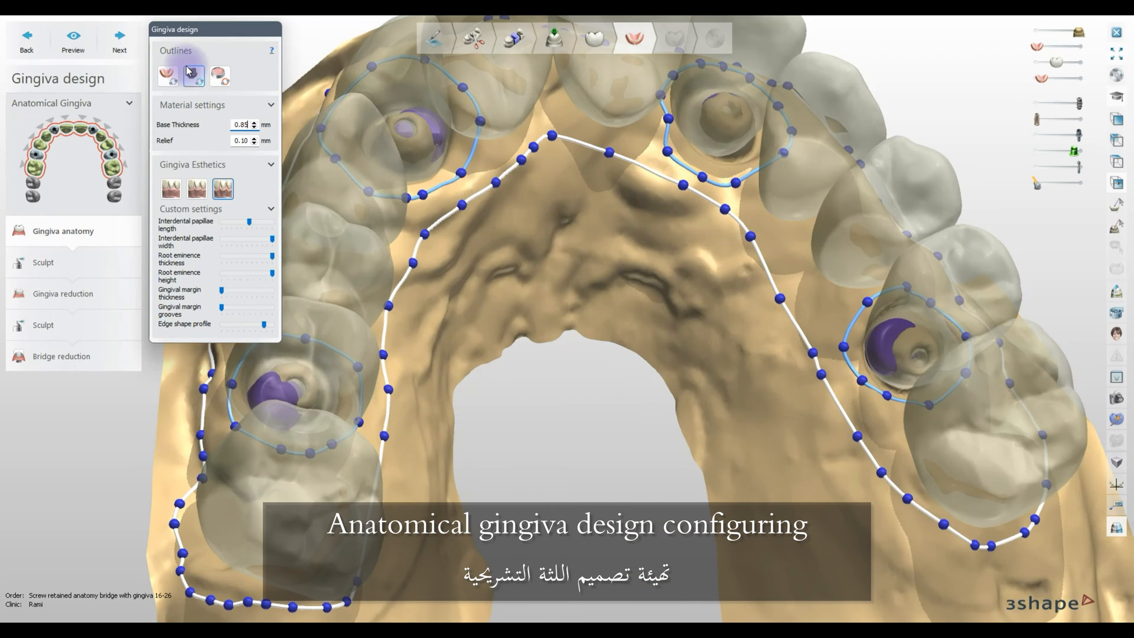
scroll(489, 152, up, 3)
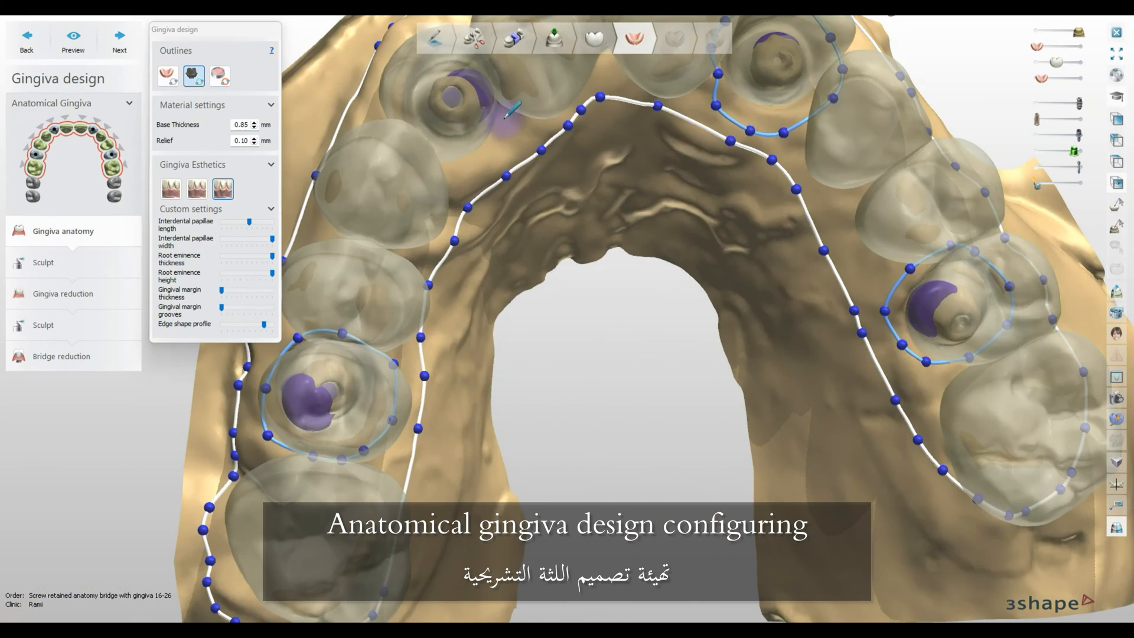
click(450, 159)
right_drag(446, 158, 443, 180)
click(421, 156)
scroll(403, 63, down, 3)
right_drag(407, 71, 435, 154)
scroll(435, 156, up, 3)
click(376, 176)
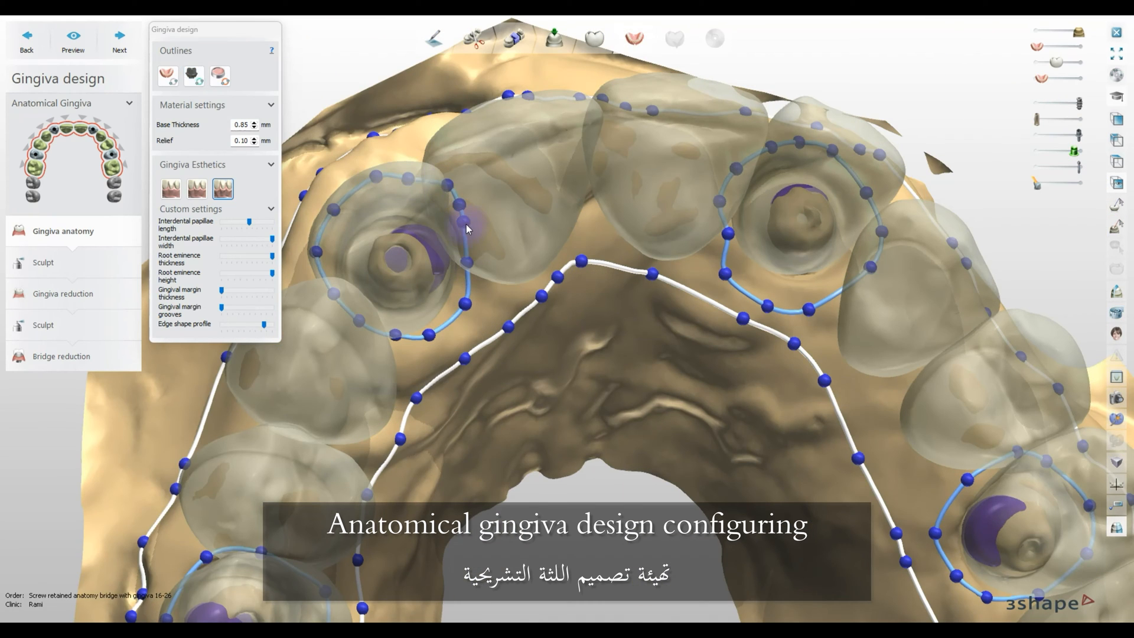
Apply the middle gingiva esthetics preset and adjust root eminence thickness, gingival margin thickness, gingival margin grooves and edge shape profile.
click(200, 189)
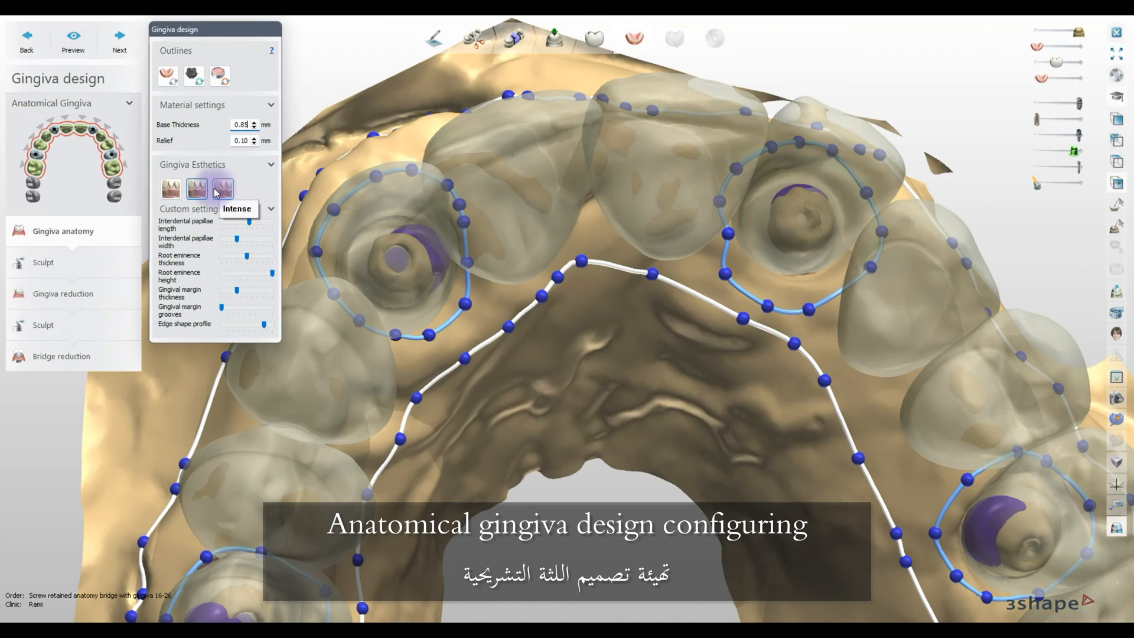
click(237, 241)
mouse_move(238, 258)
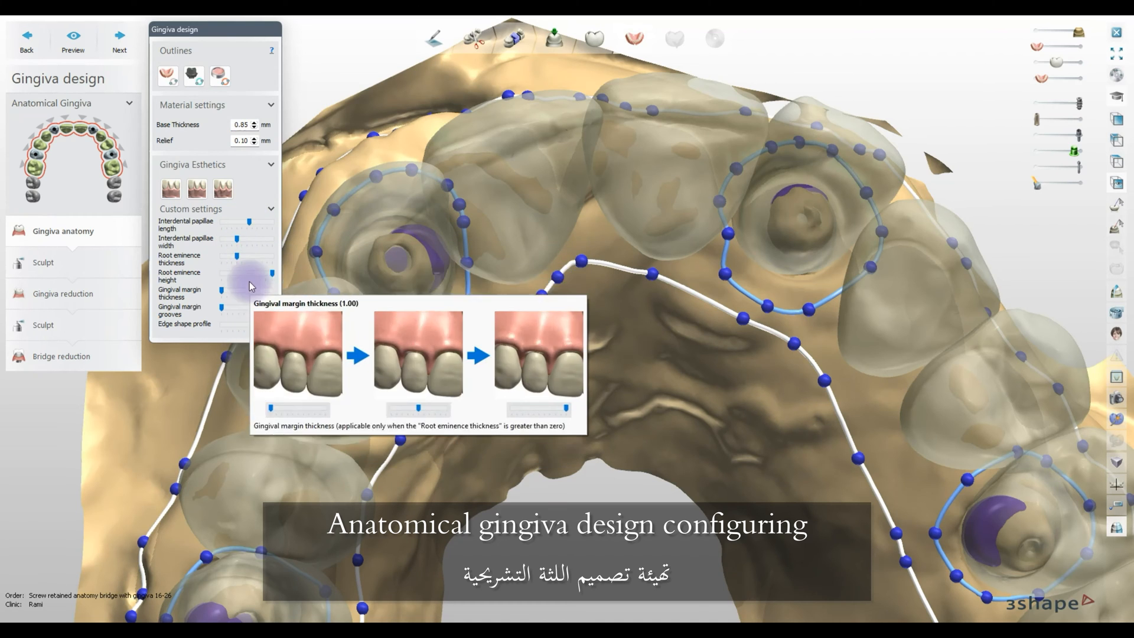
drag(222, 291, 238, 308)
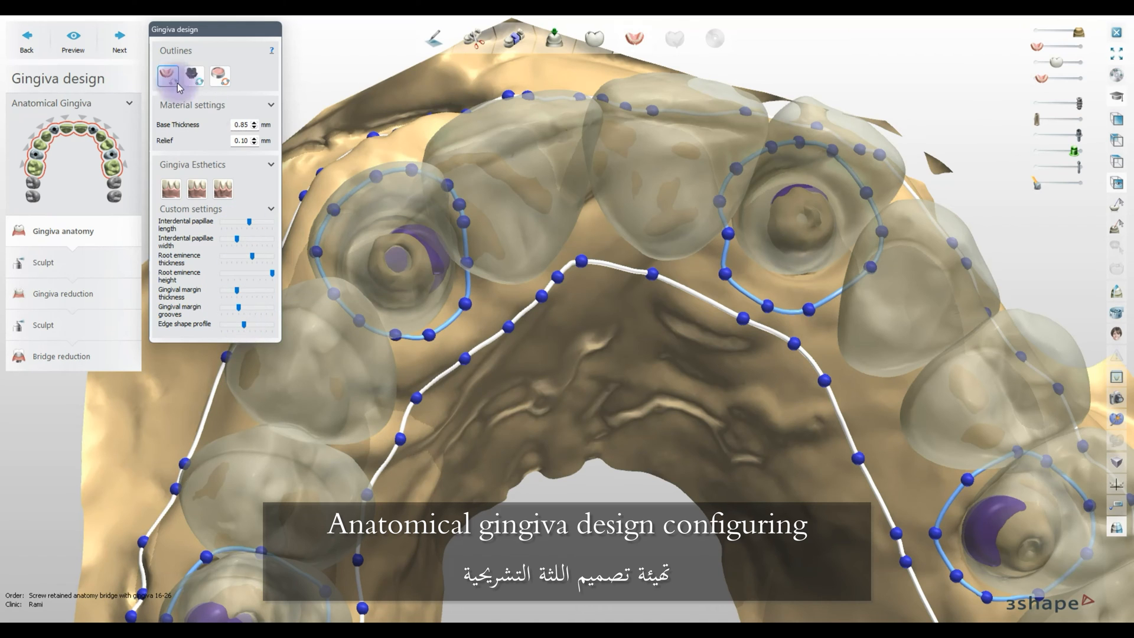
Generate the gingiva preview and make the crowns fully opaque to inspect the bridge from the side.
click(73, 45)
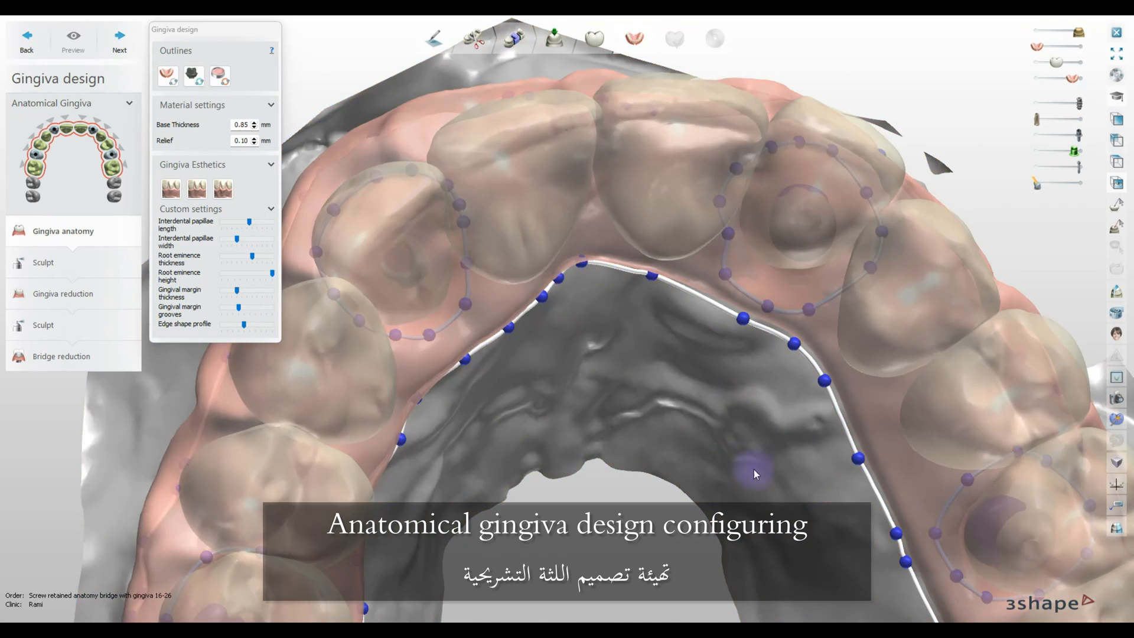
right_drag(751, 468, 696, 485)
drag(1057, 62, 1081, 62)
right_drag(590, 248, 540, 313)
click(1116, 161)
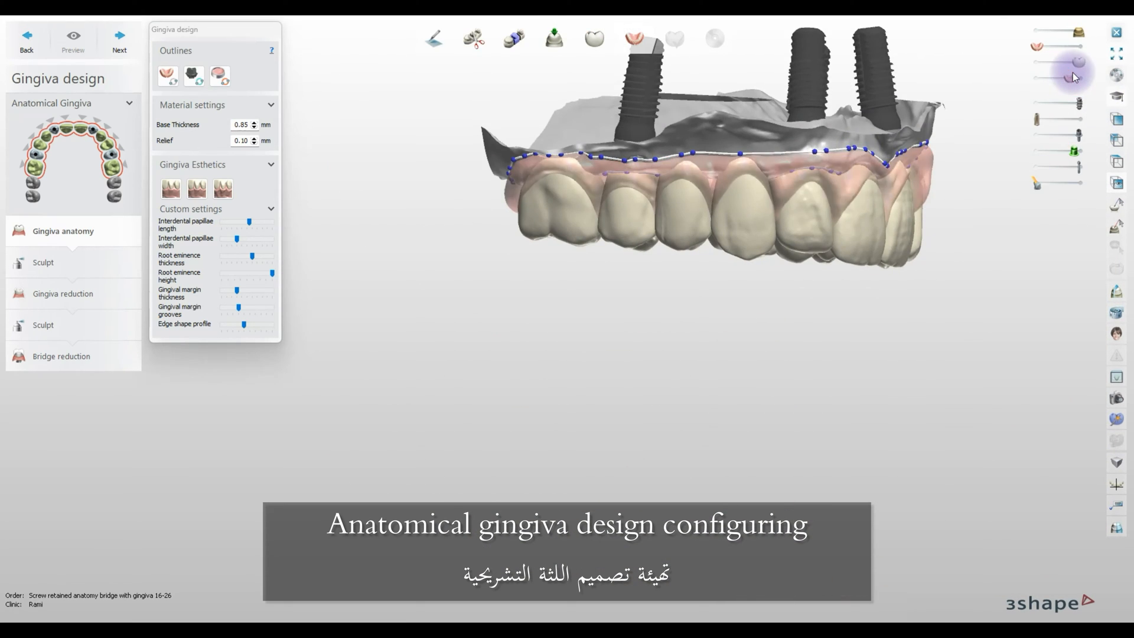
Set the edge shape profile to 0.30 and examine the resulting gingiva edge near the last molar.
scroll(794, 185, up, 5)
click(172, 189)
drag(243, 324, 242, 324)
scroll(589, 243, down, 8)
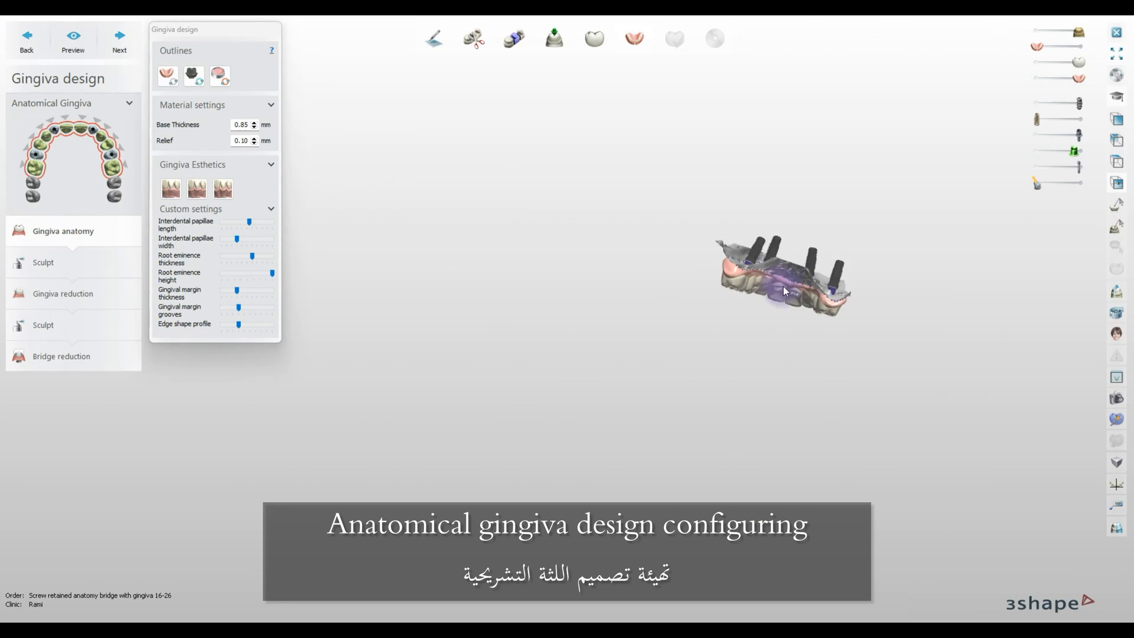
scroll(777, 289, up, 8)
mouse_move(239, 326)
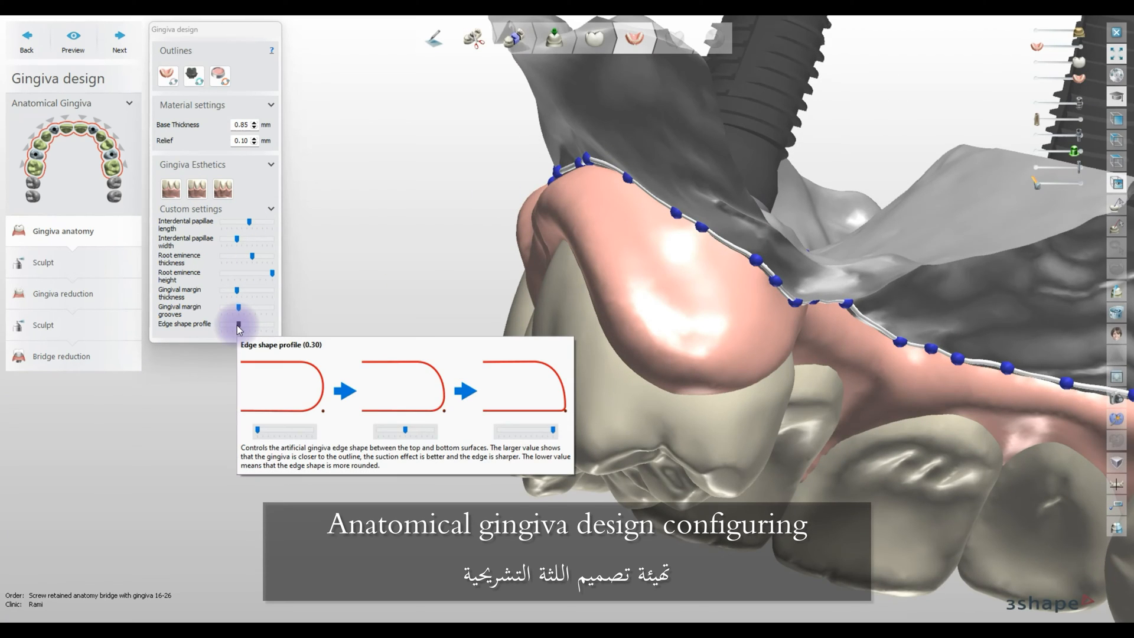
click(244, 290)
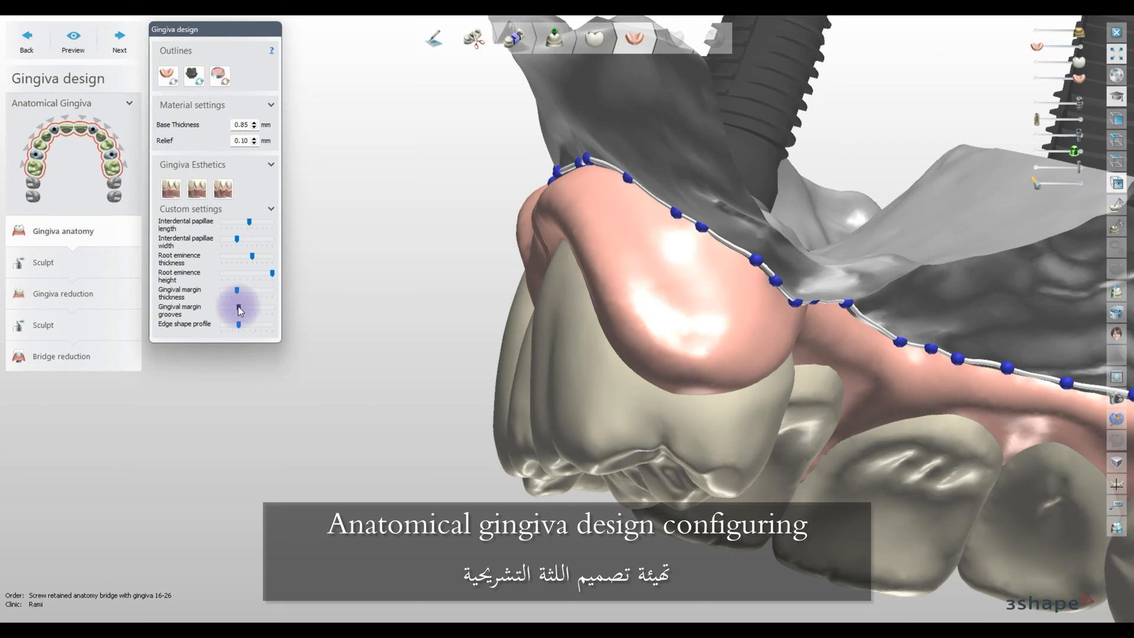
mouse_move(240, 309)
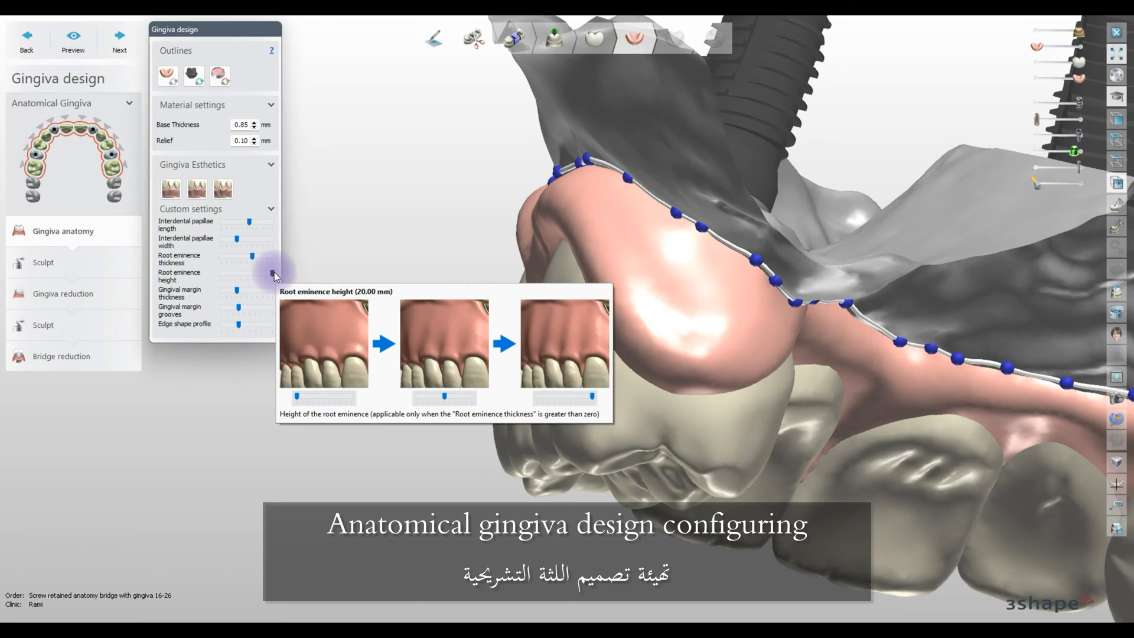
Apply the first gingiva esthetics preset and inspect the generated gingiva.
scroll(411, 256, down, 10)
right_drag(377, 278, 412, 256)
right_drag(1083, 583, 745, 405)
click(168, 76)
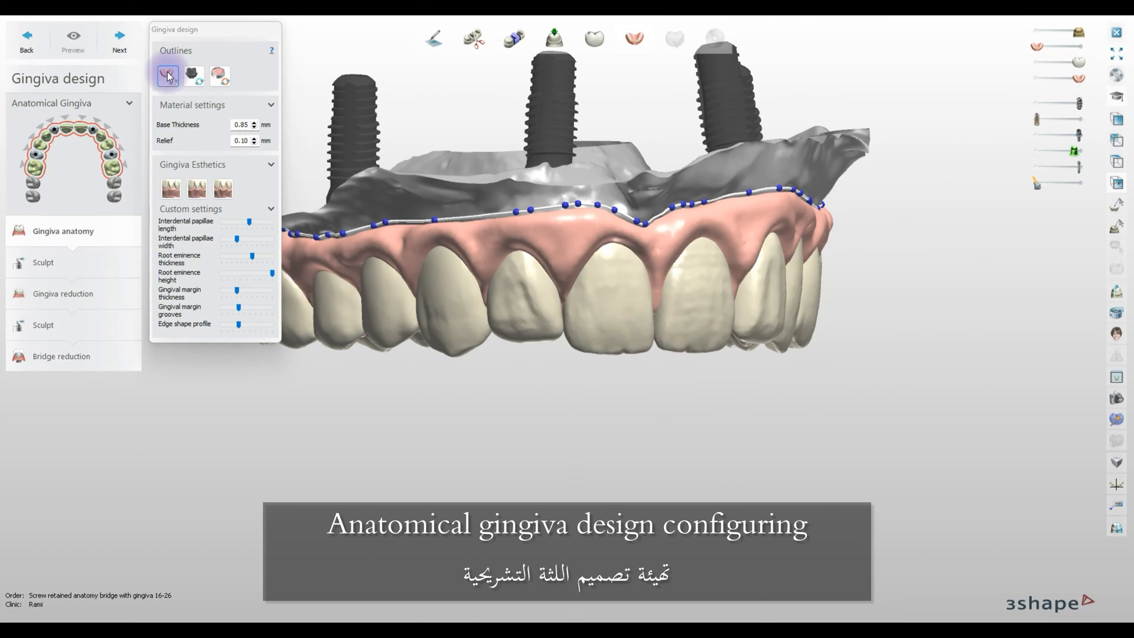
click(171, 187)
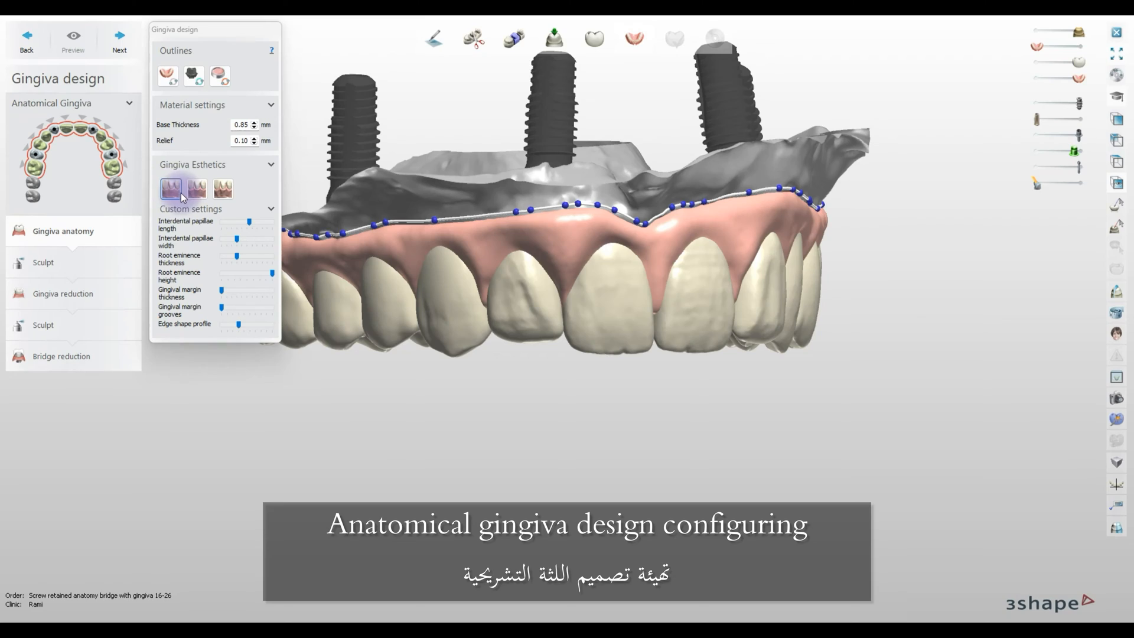
middle_drag(532, 253, 569, 273)
scroll(569, 274, up, 3)
right_drag(573, 274, 292, 145)
Apply the middle gingiva esthetics preset, generate the preview and inspect the gingiva on both sides of the arch.
click(197, 188)
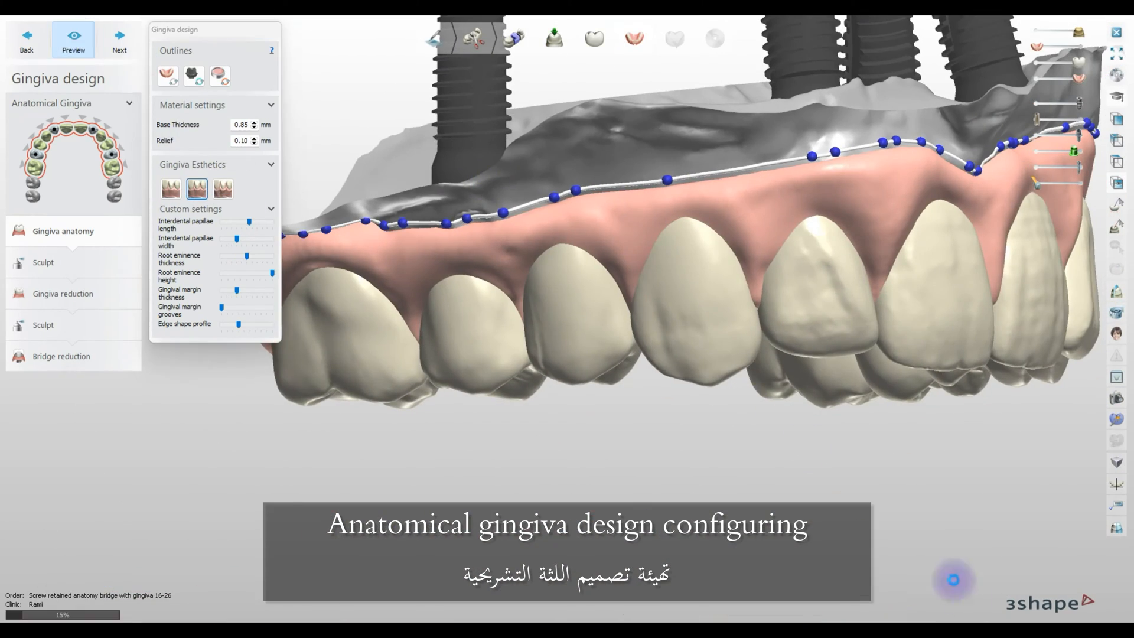
right_drag(886, 469, 855, 481)
scroll(780, 475, down, 4)
right_drag(780, 474, 555, 481)
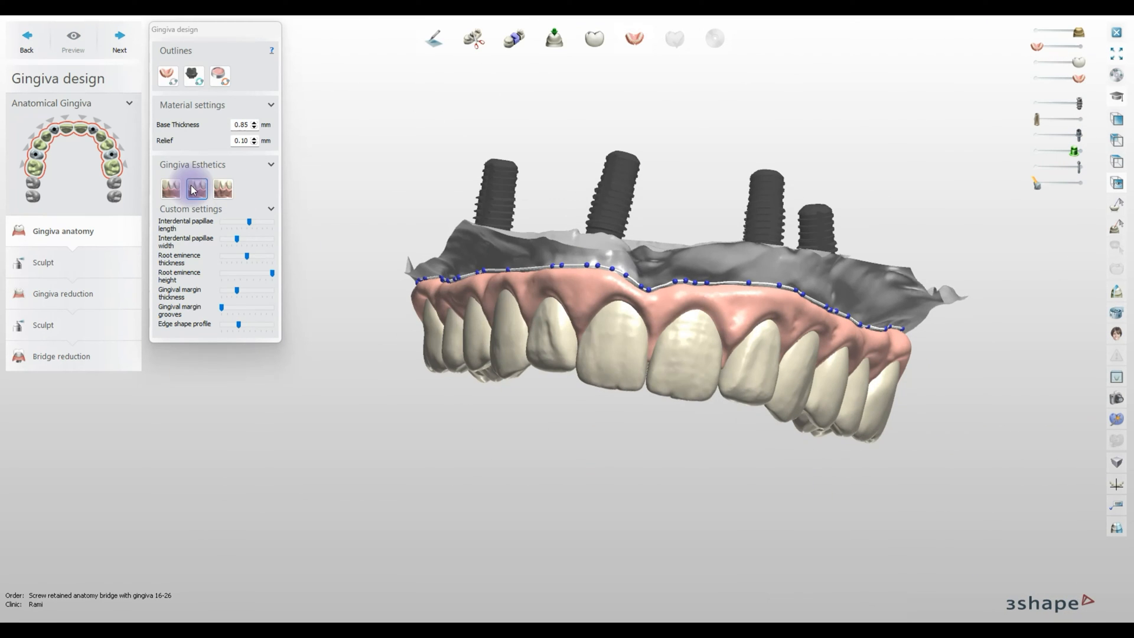
right_drag(785, 365, 525, 407)
scroll(741, 308, down, 5)
scroll(690, 320, up, 6)
scroll(587, 324, down, 4)
scroll(526, 407, up, 3)
Apply the third gingiva esthetics preset and inspect the more pronounced papillae and root eminences.
click(227, 192)
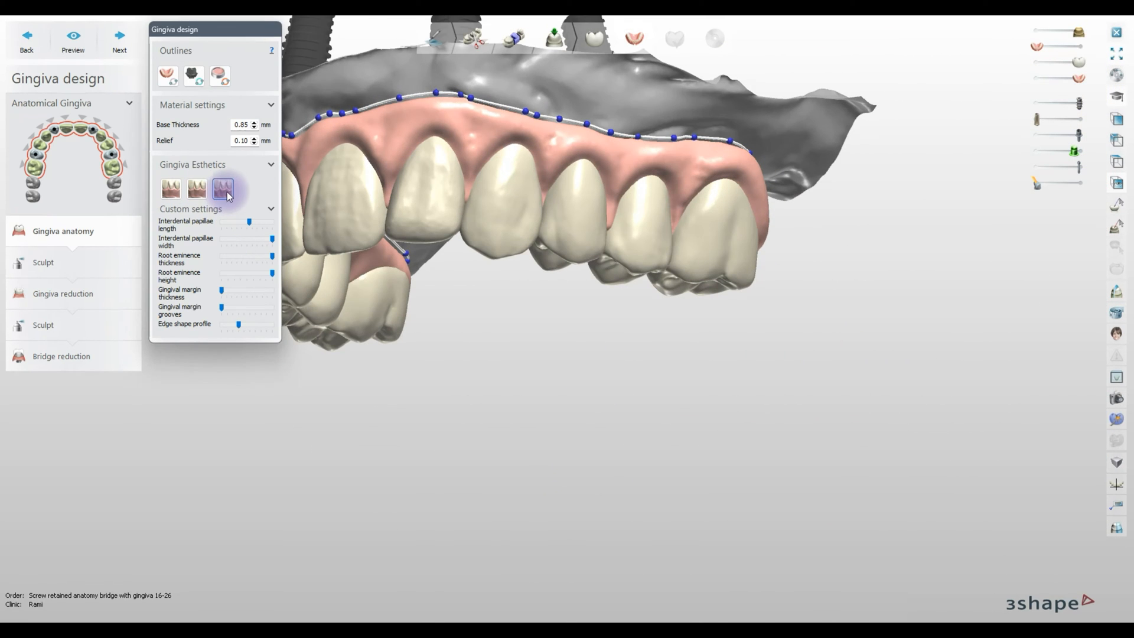
click(223, 222)
right_drag(694, 197, 803, 219)
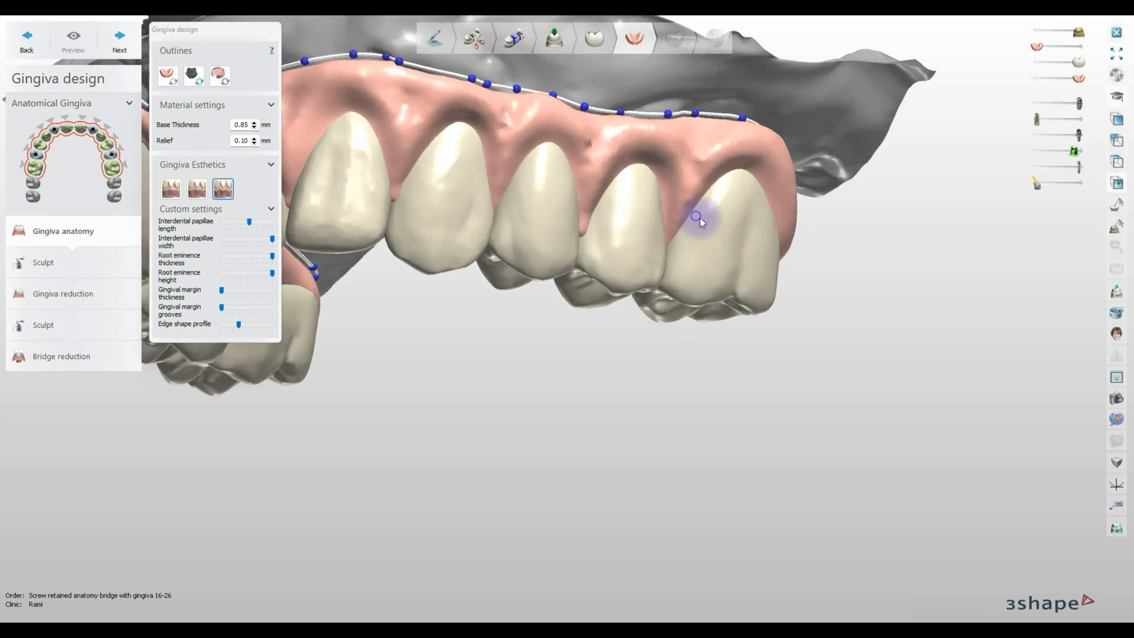
scroll(740, 243, down, 4)
scroll(757, 208, up, 5)
Examine the gingiva and crown thickness in a 2D cross section through the bridge, then close it.
click(1117, 467)
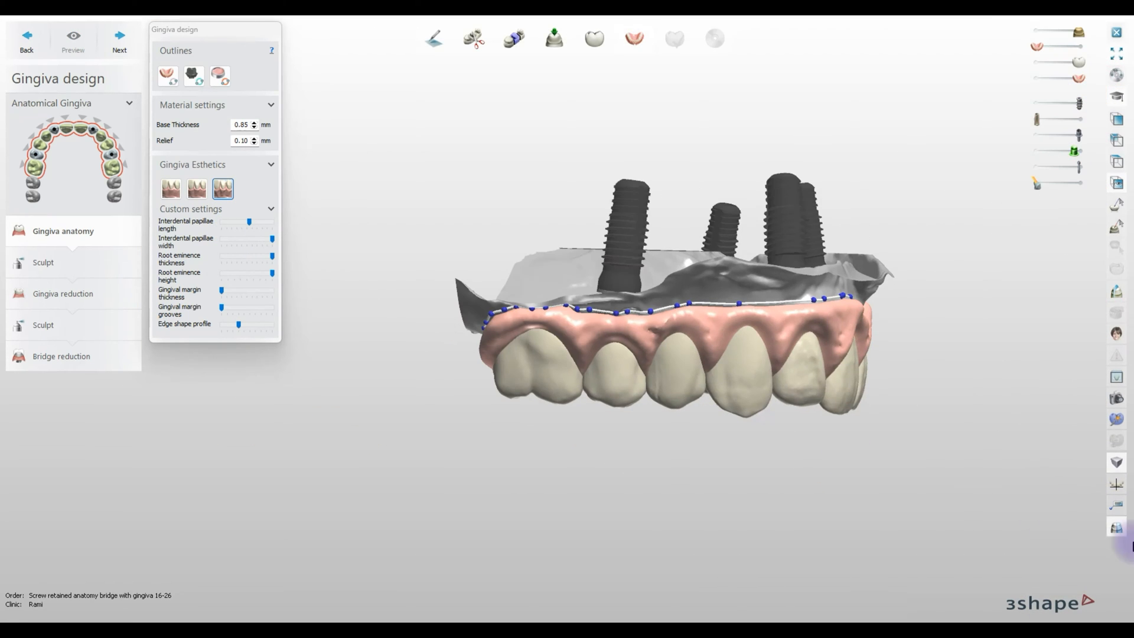
click(1116, 482)
click(771, 222)
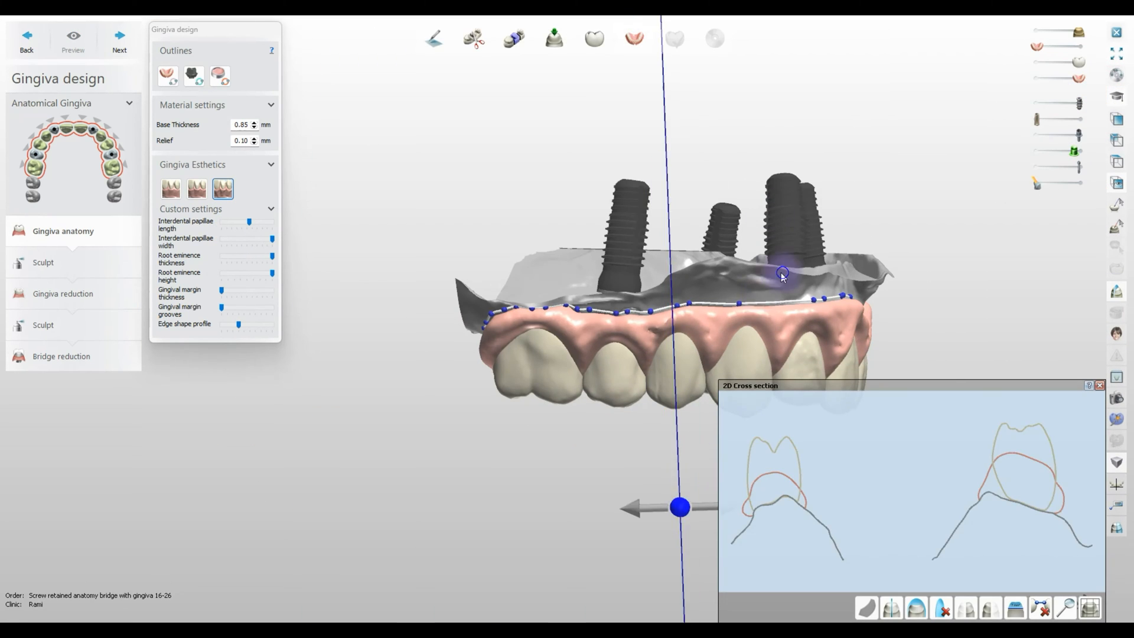
drag(684, 370, 638, 376)
click(1099, 385)
Proceed to gingiva sculpting and add material to the palatal gingiva with the wax knife at 3.00 mm and 55.0 µm.
scroll(863, 343, up, 4)
right_drag(832, 339, 617, 344)
click(130, 43)
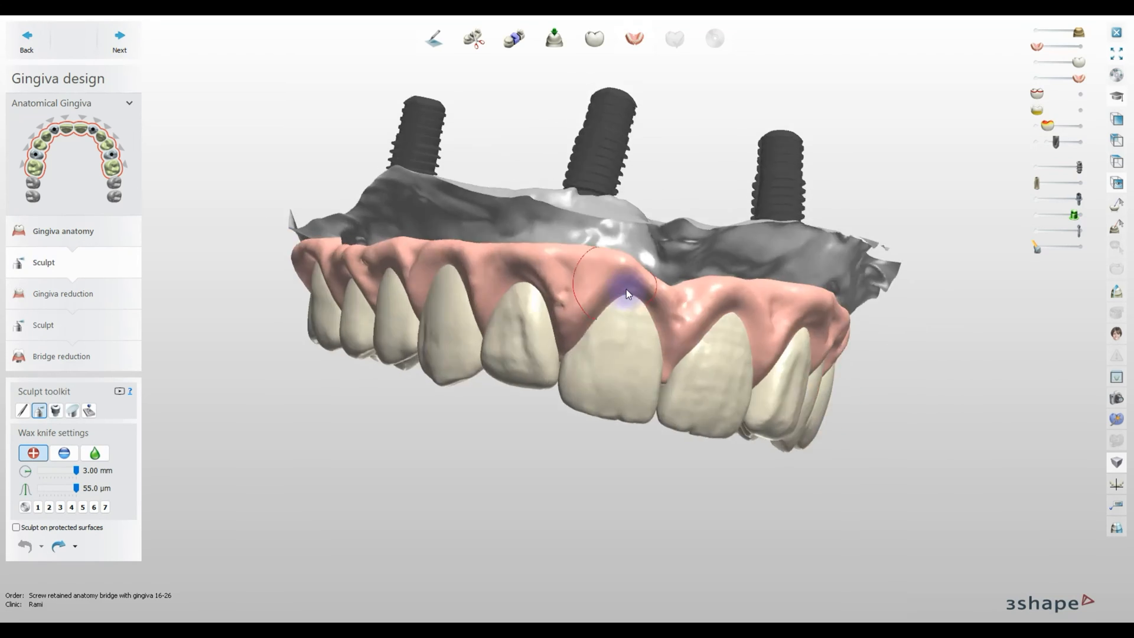
right_drag(407, 267, 535, 380)
scroll(558, 342, up, 5)
right_drag(607, 451, 605, 370)
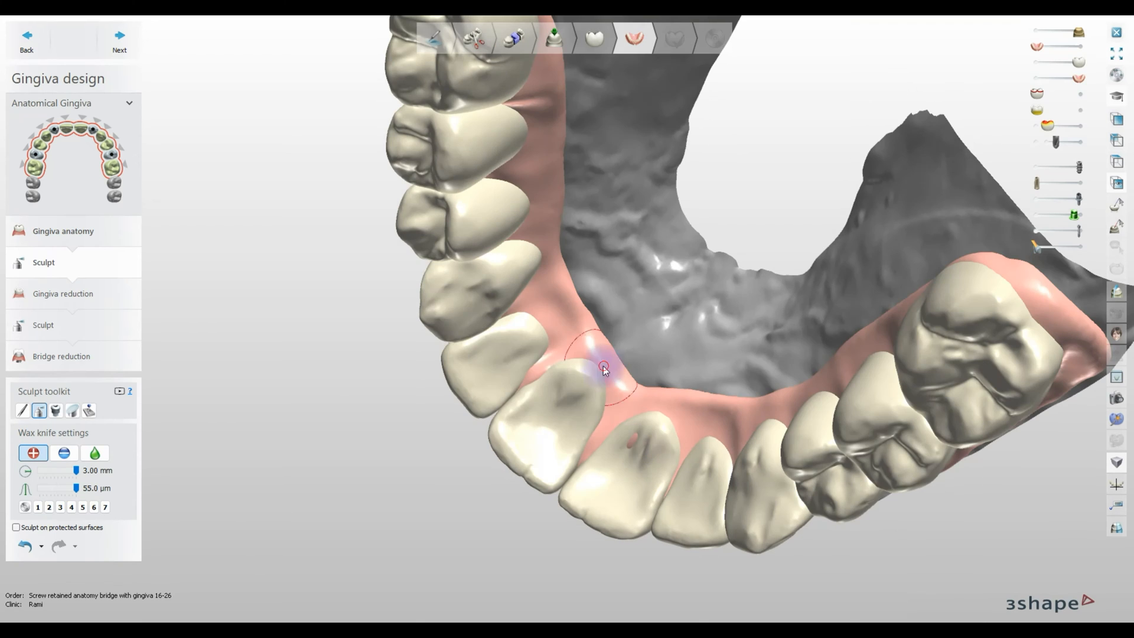
right_drag(678, 431, 732, 413)
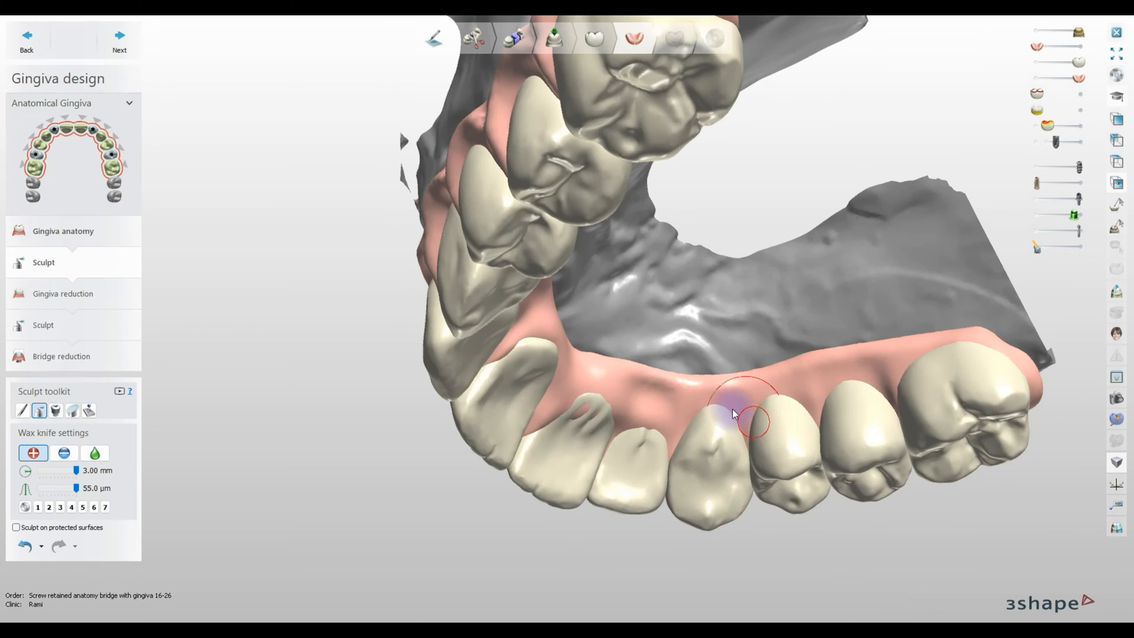
mouse_move(956, 347)
right_down()
mouse_move(810, 195)
mouse_move(806, 255)
right_up()
scroll(677, 550, down, 5)
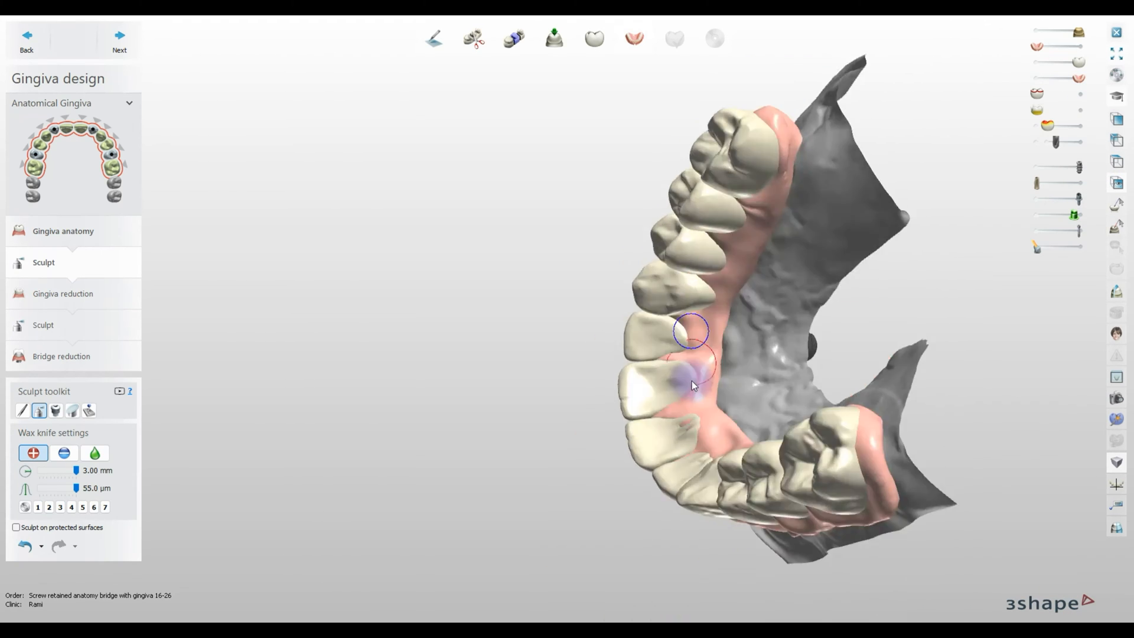
Smooth the gingiva with the wax knife at 1.60 mm and level 1.60, allowing sculpting on protected surfaces.
right_drag(692, 380, 755, 454)
key(3)
scroll(755, 454, up, 3)
scroll(627, 351, down, 5)
right_drag(626, 351, 442, 436)
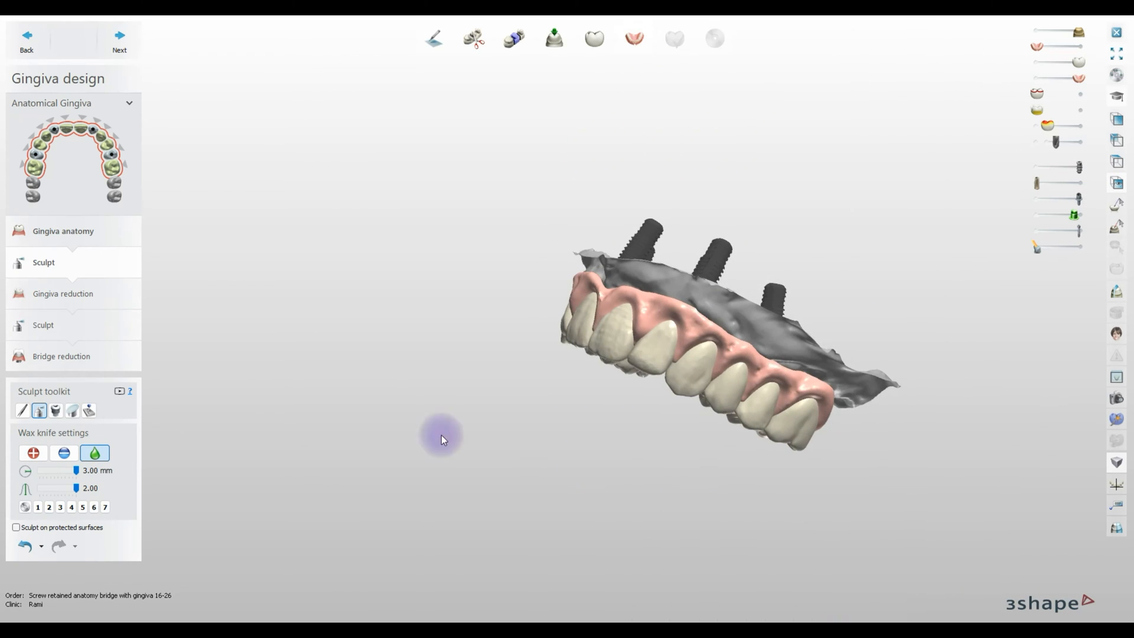
drag(73, 490, 55, 489)
scroll(848, 369, up, 5)
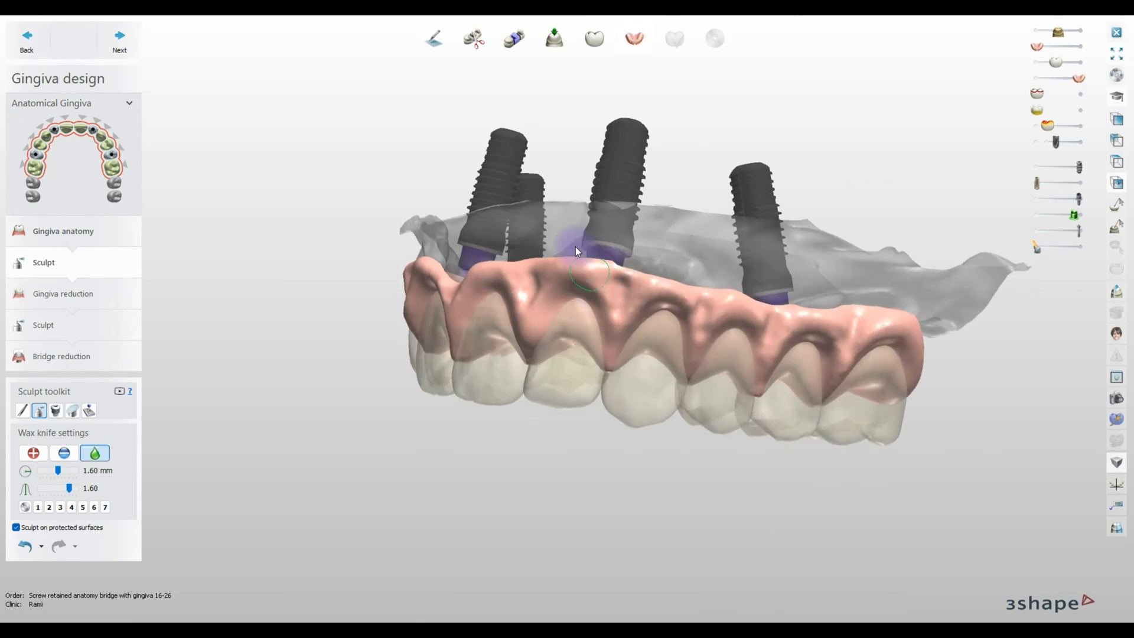
scroll(577, 248, up, 4)
scroll(625, 278, down, 5)
right_drag(624, 278, 856, 299)
Make the crowns fully opaque and inspect the sculpted gingiva around the arch.
click(1080, 78)
click(1079, 63)
right_drag(697, 363, 633, 451)
right_drag(536, 431, 671, 353)
scroll(671, 353, up, 3)
right_drag(742, 393, 834, 301)
right_drag(883, 200, 727, 310)
scroll(941, 217, down, 5)
scroll(799, 211, up, 3)
Switch the wax knife to removing material at 1.60 mm and 35.0 µm and trim the gingiva between the teeth.
click(64, 453)
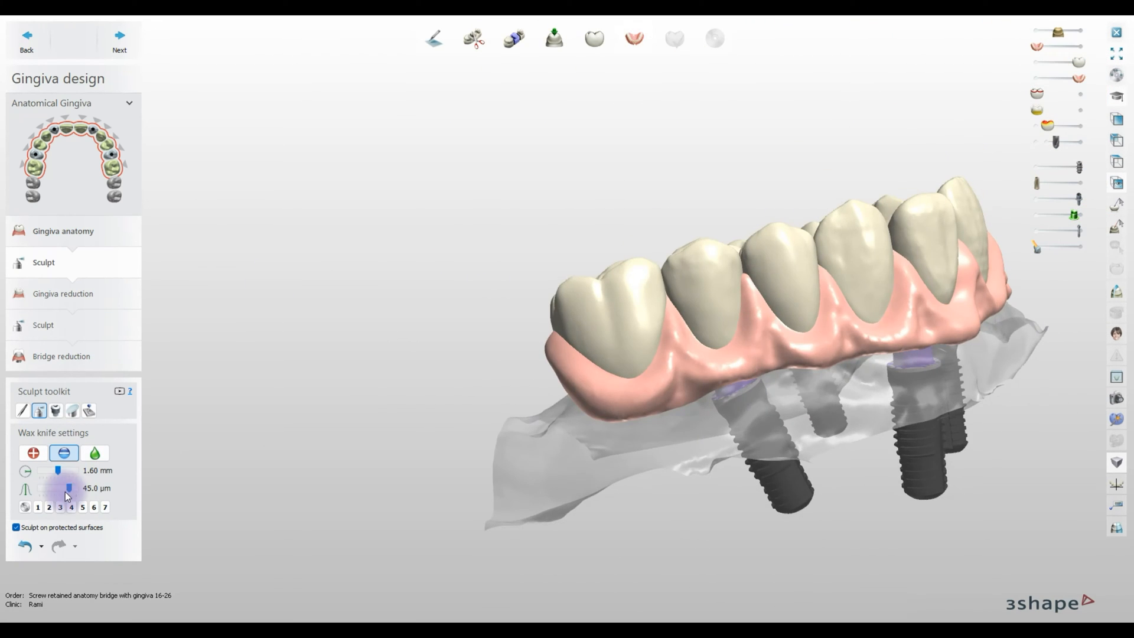
drag(67, 489, 61, 489)
scroll(640, 340, up, 4)
scroll(841, 324, down, 4)
right_drag(840, 325, 933, 304)
right_drag(984, 253, 777, 316)
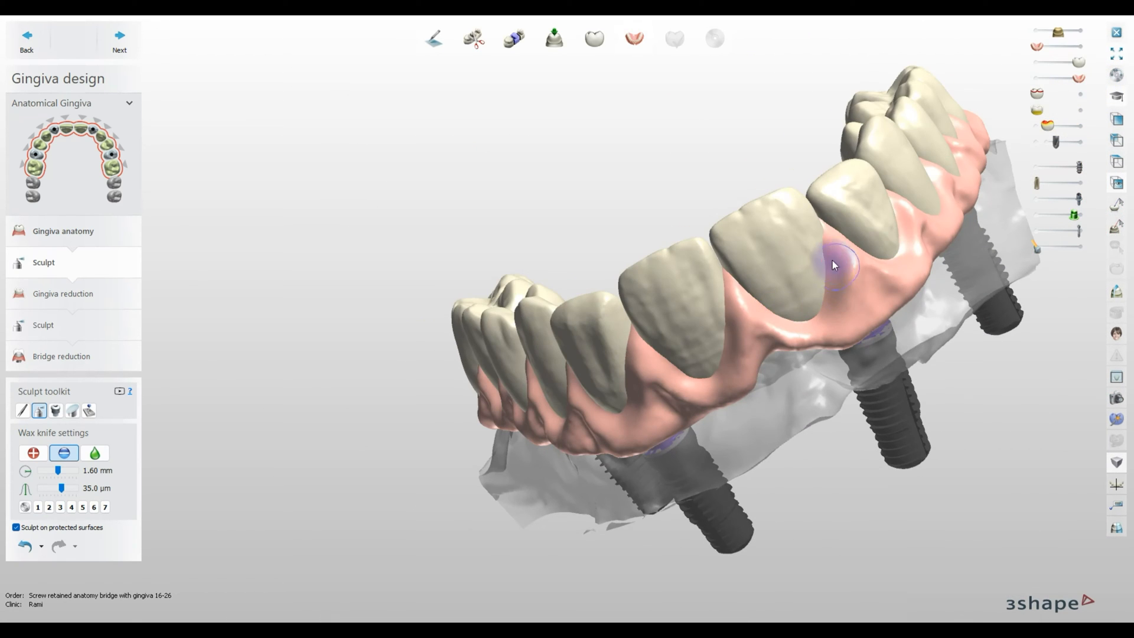
Reshape the gingival margin at the central incisor by morphing with a 1.68 mm radius.
click(22, 409)
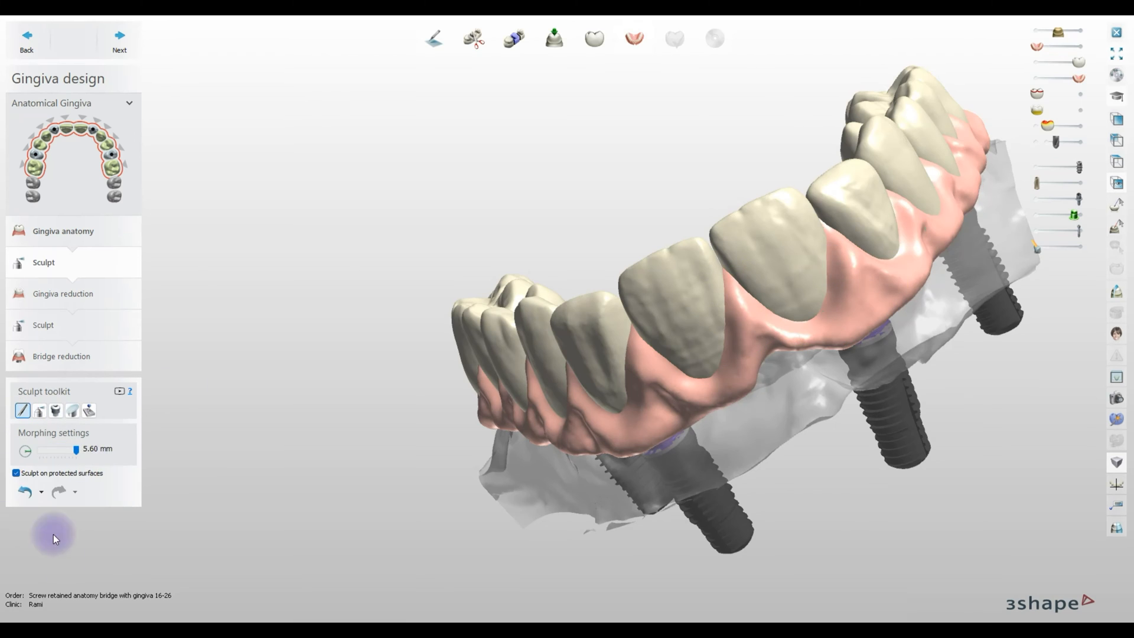
scroll(877, 277, up, 3)
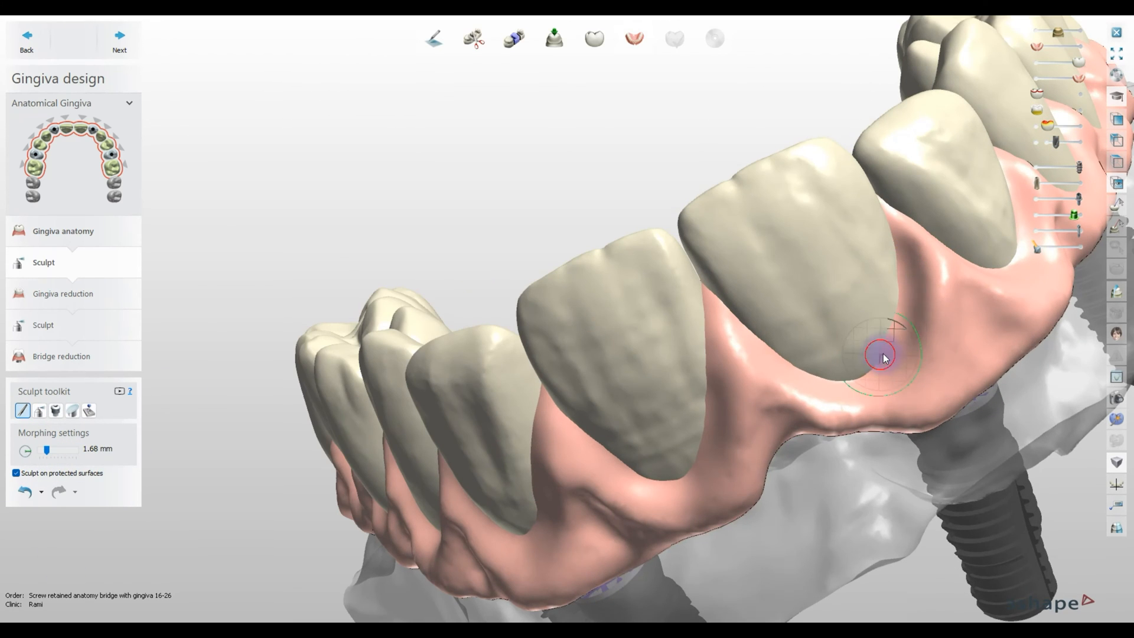
scroll(933, 273, down, 3)
mouse_move(802, 271)
right_down()
mouse_move(878, 284)
mouse_move(838, 282)
right_up()
Smooth the gingiva around the front and side teeth with the wax knife at 1.60 mm and level 1.20.
click(40, 410)
click(91, 452)
scroll(818, 322, up, 5)
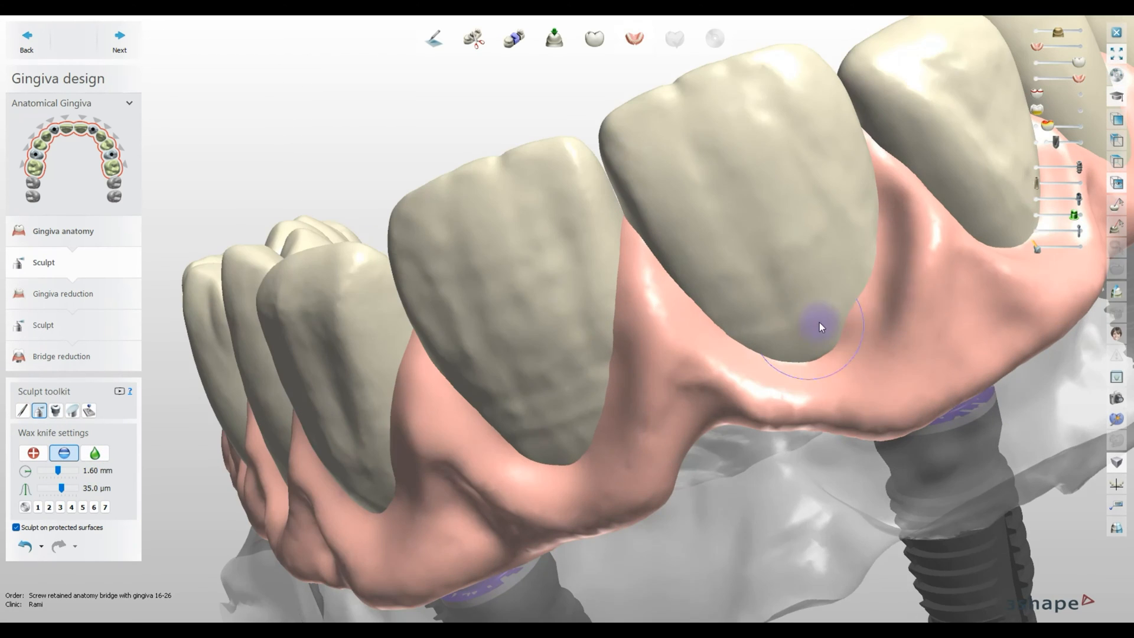
scroll(565, 292, down, 5)
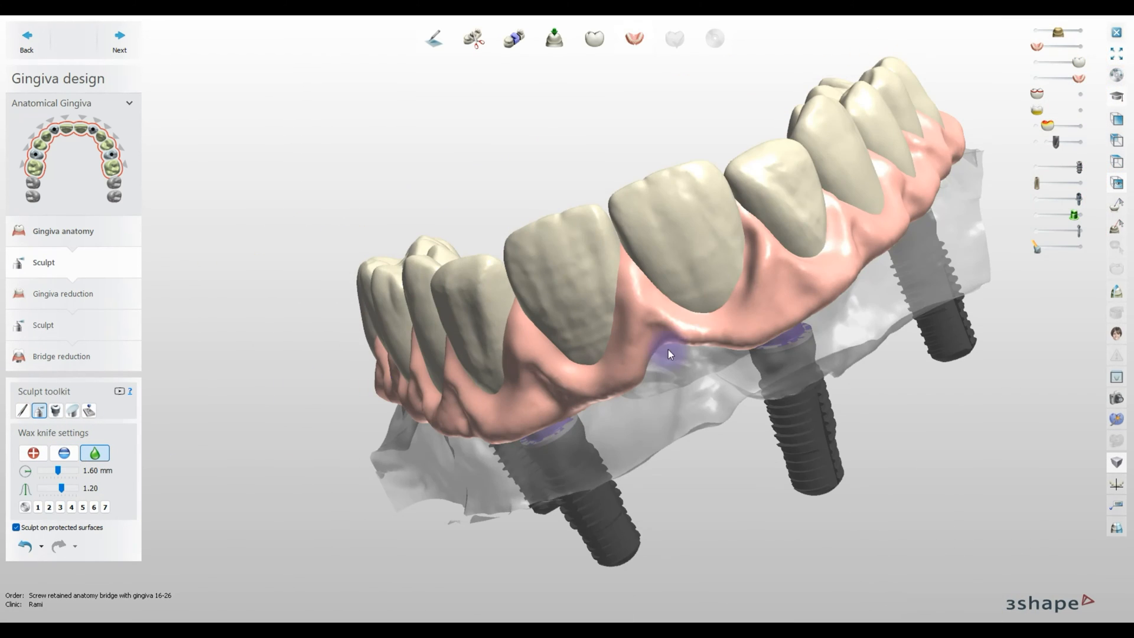
drag(760, 284, 759, 241)
right_drag(760, 240, 678, 293)
scroll(628, 205, down, 4)
scroll(685, 246, up, 5)
right_drag(695, 255, 679, 239)
scroll(614, 263, down, 5)
right_drag(557, 227, 585, 226)
scroll(487, 254, down, 4)
mouse_move(488, 254)
right_down()
mouse_move(295, 267)
mouse_move(460, 265)
right_up()
scroll(697, 277, up, 4)
click(56, 409)
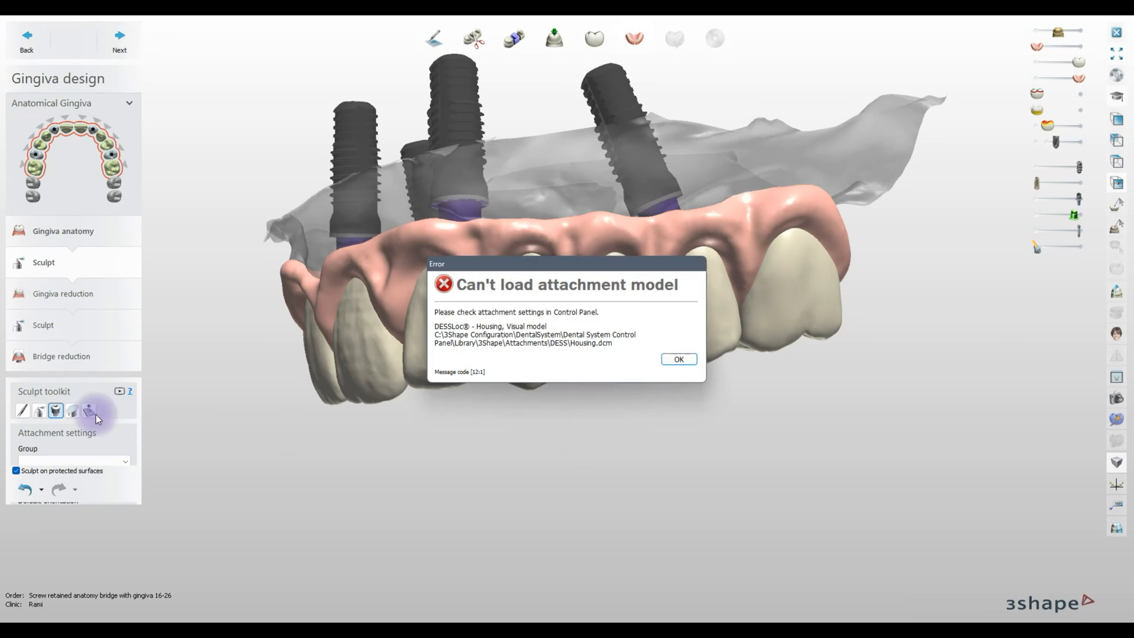
key(Return)
click(73, 411)
Run the contacts and smoothing operation on the gingiva and return to the morphing tool.
click(83, 411)
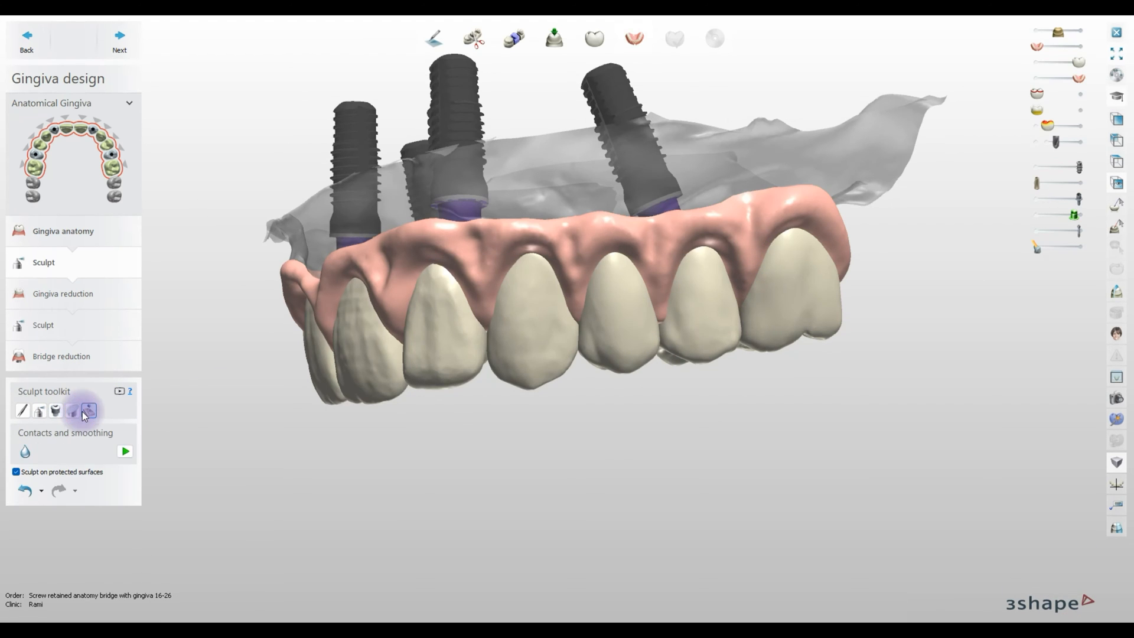
click(126, 450)
right_drag(267, 394, 367, 405)
click(23, 411)
right_drag(285, 300, 299, 333)
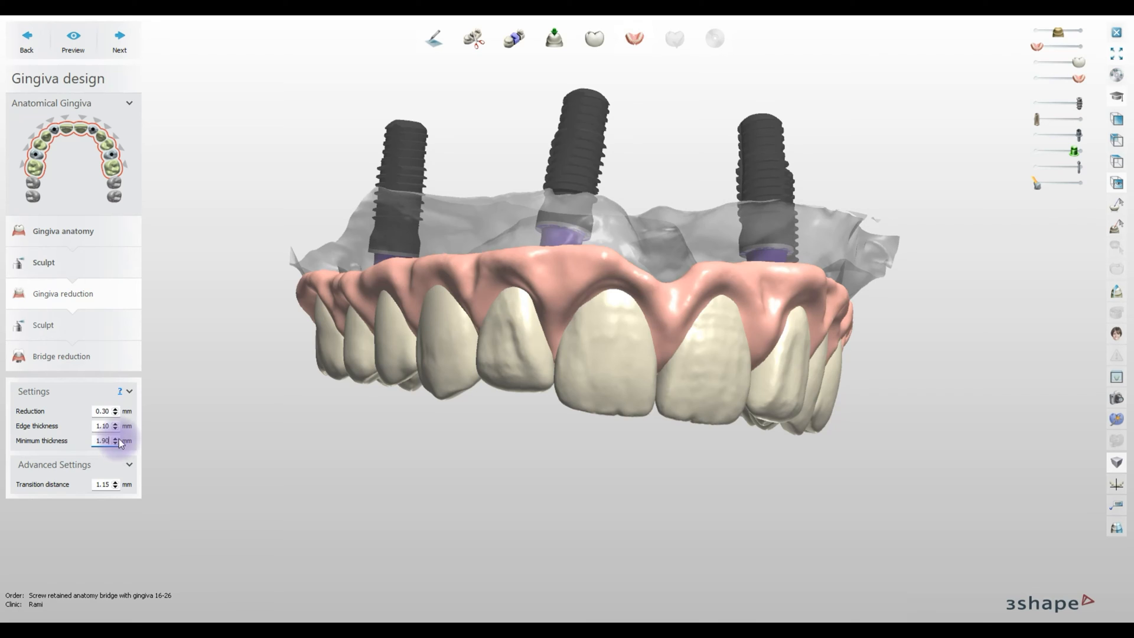
Preview the gingiva reduction with 0.45 mm reduction, 0.90 mm edge thickness, 1.10 mm minimum thickness and 1.35 mm transition distance.
click(116, 409)
click(116, 486)
click(74, 39)
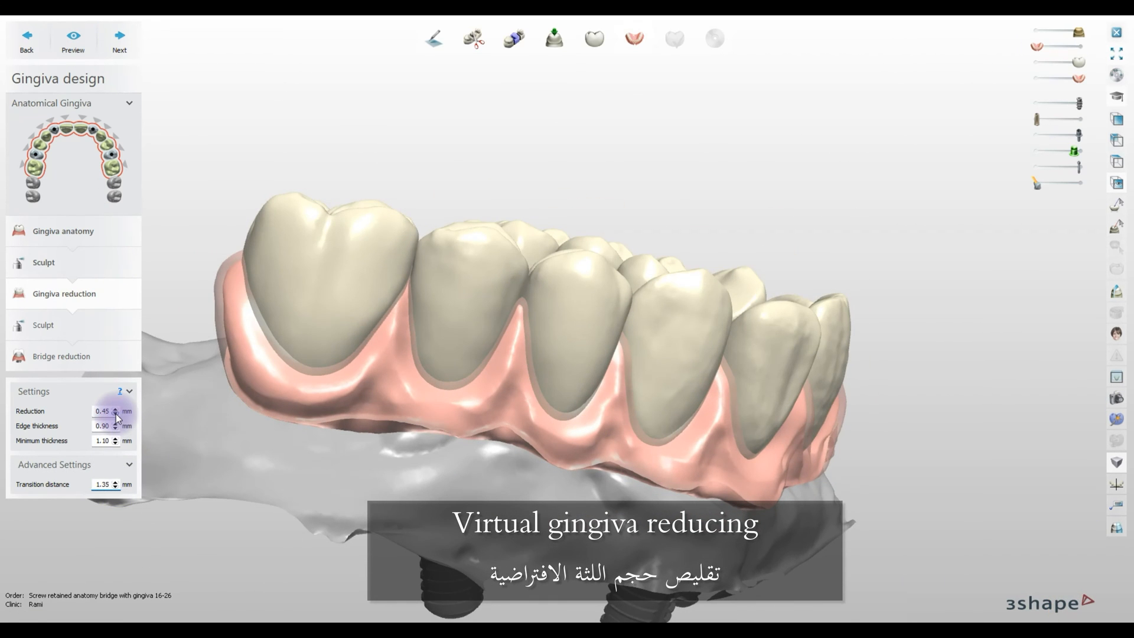
Set the gingiva reduction to 0.30 mm and hide the jaw scan to expose the underside of the bridge.
click(115, 413)
scroll(311, 461, down, 5)
right_drag(312, 460, 354, 307)
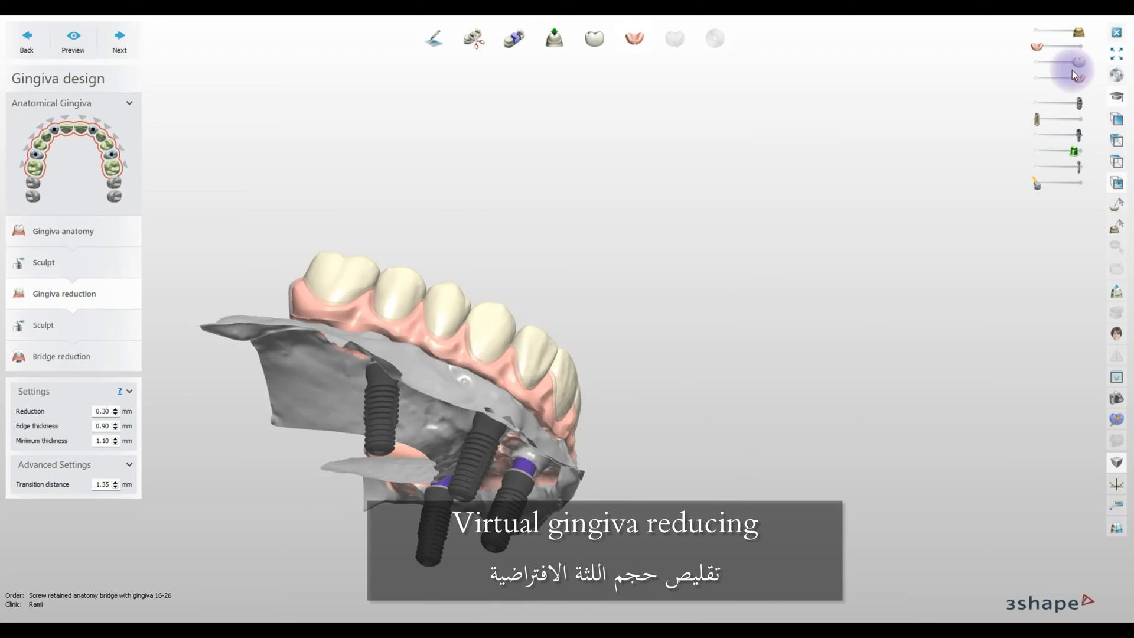
drag(1078, 32, 1036, 32)
right_drag(709, 248, 693, 110)
Set the edge thickness and minimum thickness to 1.00 mm, then generate and inspect the reduction preview.
click(115, 423)
click(115, 423)
click(115, 443)
click(115, 442)
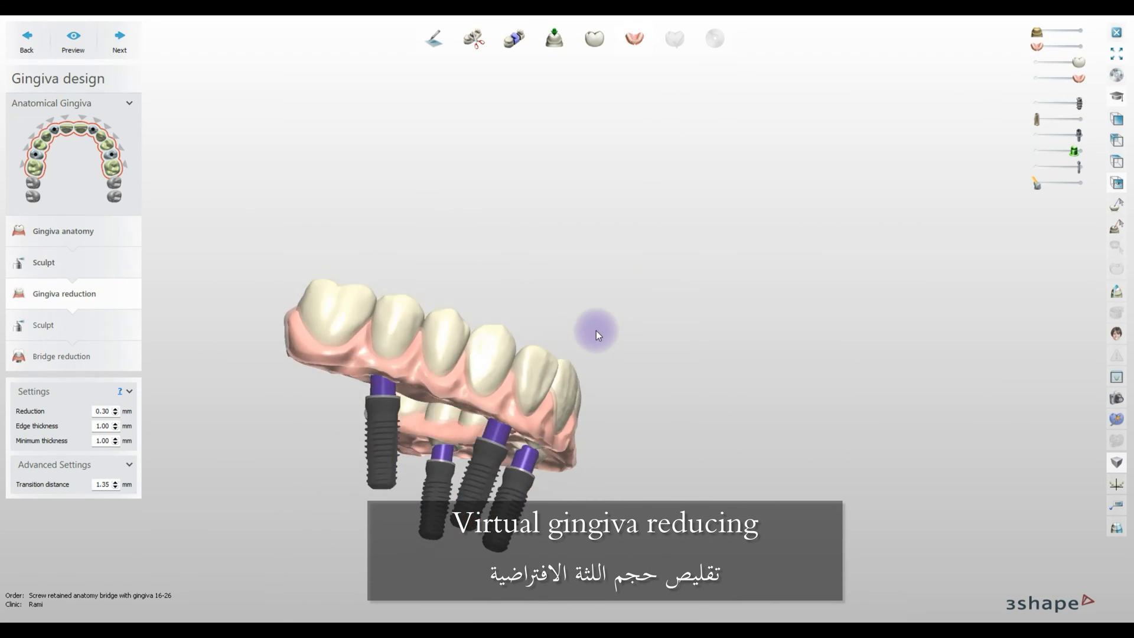
right_drag(596, 332, 496, 322)
click(70, 39)
right_drag(750, 457, 554, 555)
mouse_move(292, 385)
right_down()
mouse_move(260, 458)
mouse_move(313, 390)
right_up()
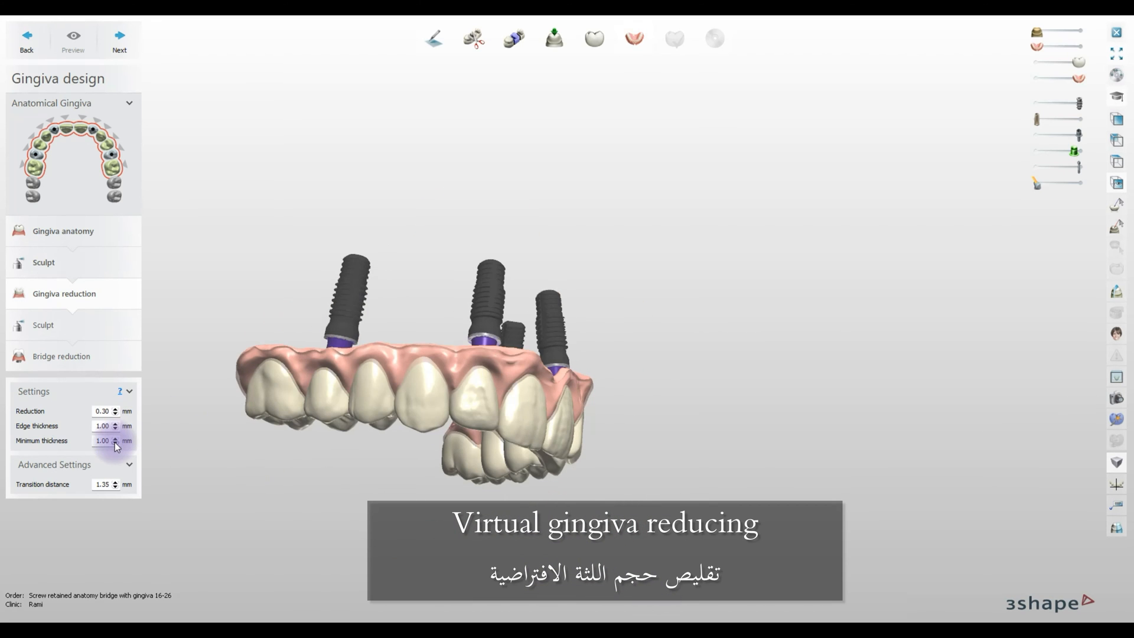
Set the minimum thickness to 0.95 mm and transition distance to 1.20 mm, preview the reduction, and continue to sculpting.
click(116, 487)
click(74, 39)
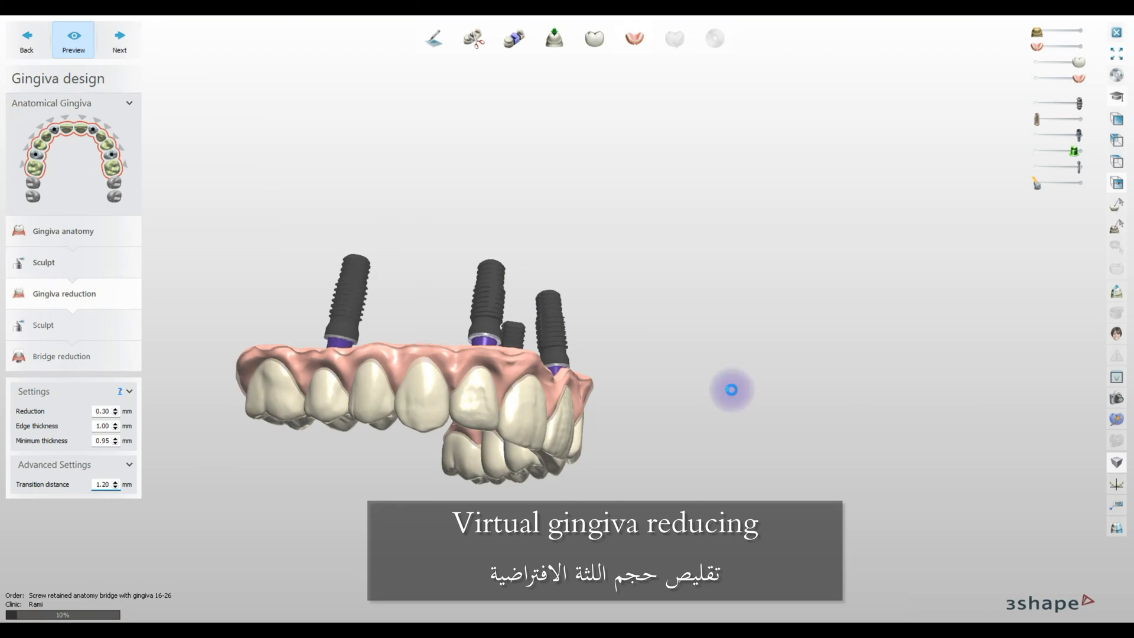
mouse_move(679, 384)
right_down()
mouse_move(732, 481)
mouse_move(679, 402)
right_up()
click(116, 43)
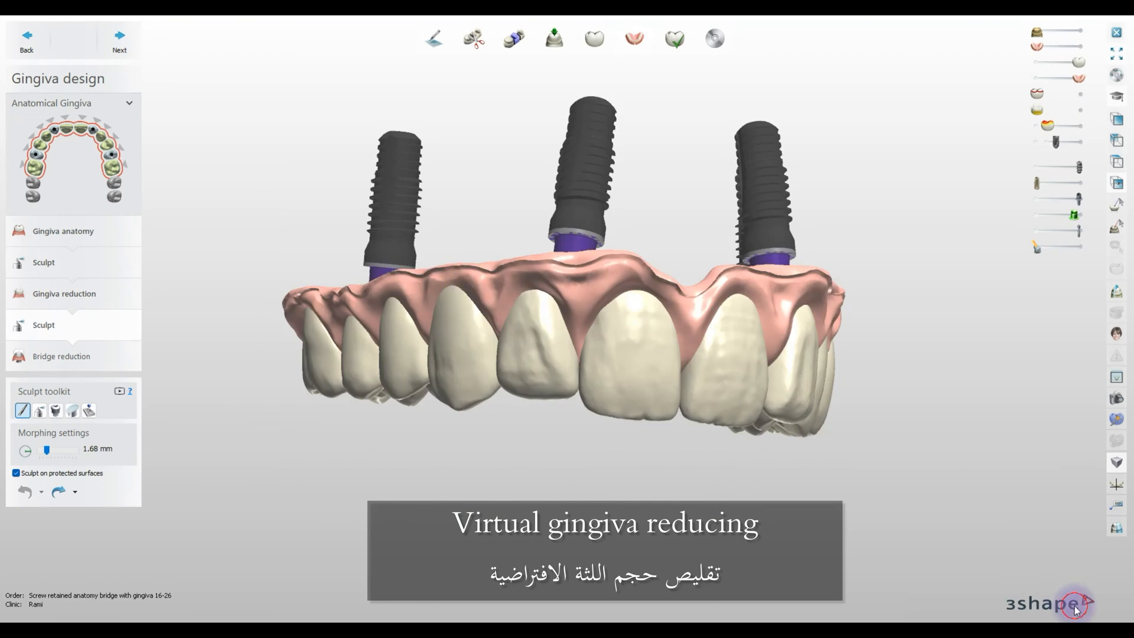
Add wax at 2.72 mm and 55.0 µm over the exposed crown areas on the gingiva's fitting surface.
right_drag(407, 253, 377, 331)
click(37, 409)
right_drag(331, 283, 336, 355)
click(31, 455)
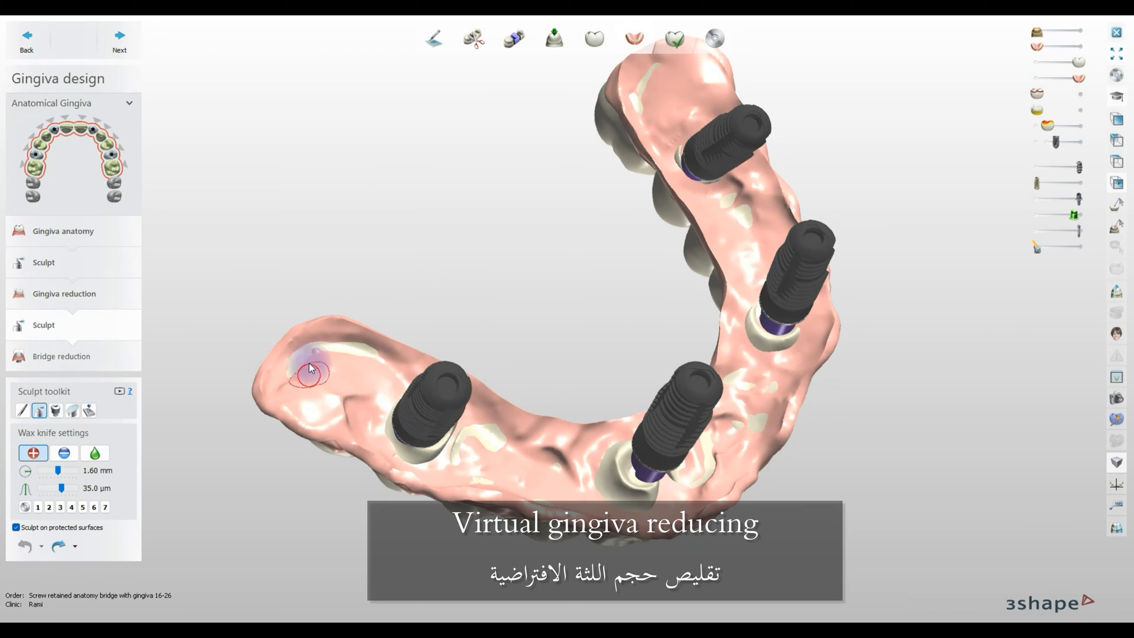
mouse_move(62, 489)
mouse_down()
mouse_move(76, 489)
mouse_move(65, 470)
mouse_up()
right_drag(466, 440, 425, 461)
drag(425, 461, 526, 488)
right_drag(673, 490, 632, 509)
mouse_move(746, 418)
right_down()
mouse_move(817, 325)
mouse_move(752, 208)
right_up()
right_drag(765, 141, 607, 458)
Cover the remaining exposed crown areas on the fitting surface with wax and smooth it at 2.72 mm and strength 2.00.
click(95, 453)
right_drag(280, 400, 370, 389)
click(39, 453)
drag(322, 352, 365, 339)
click(100, 453)
click(35, 453)
click(95, 453)
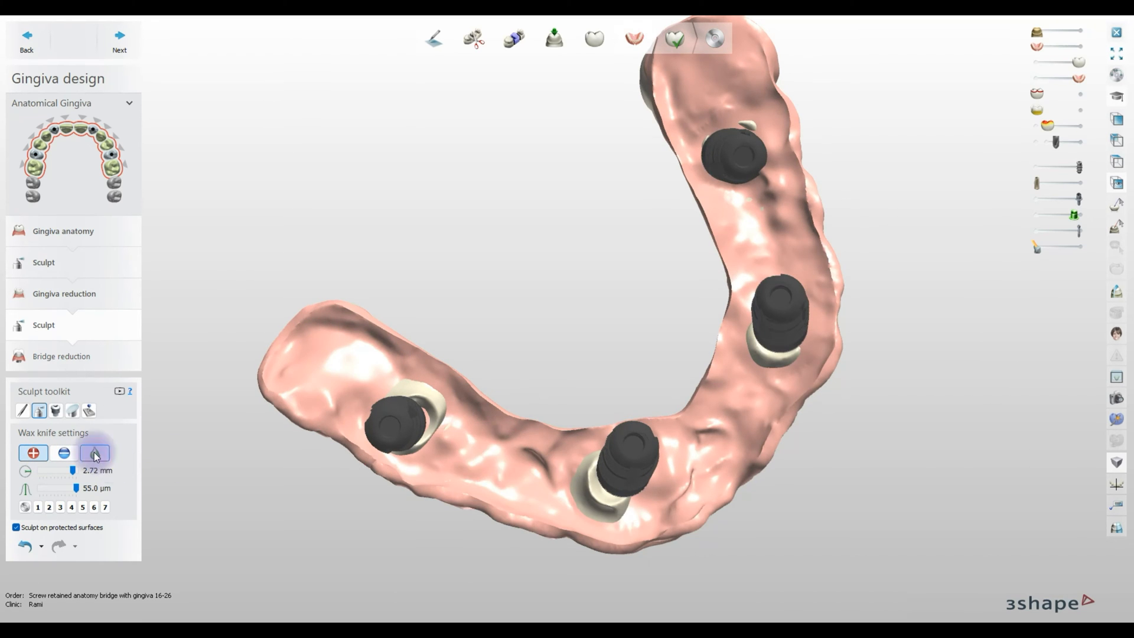
right_drag(514, 539, 699, 470)
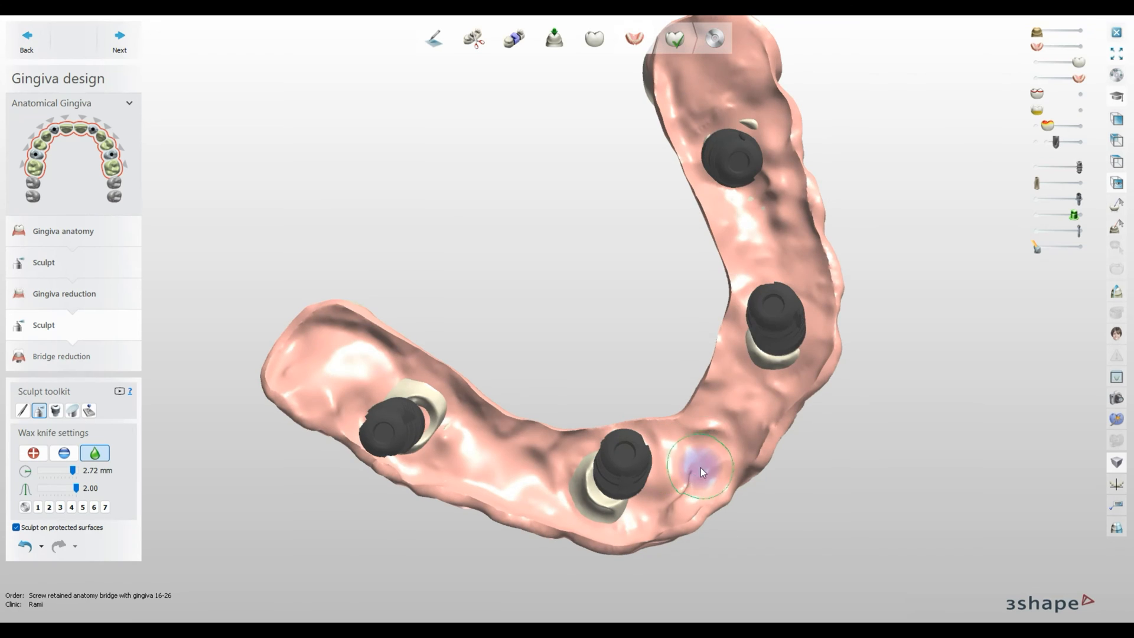
click(33, 453)
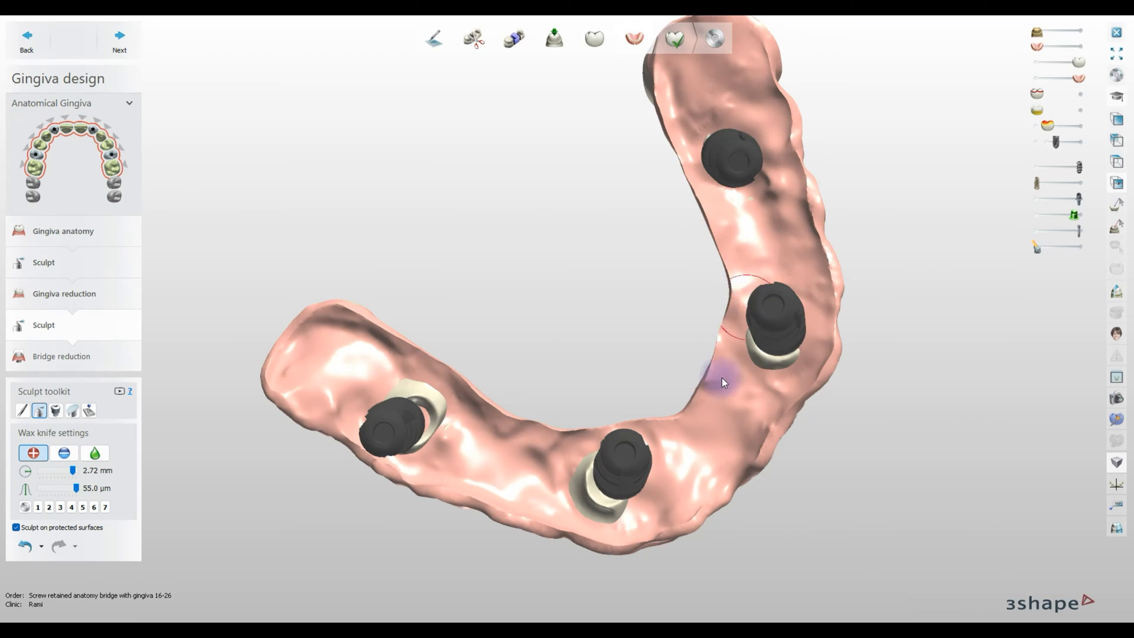
Reduce the wax knife to 0.76 mm and 45.0 µm and remove wax from the buccal gingiva above the posterior crowns.
right_drag(753, 300, 626, 195)
drag(46, 470, 49, 470)
scroll(859, 182, up, 5)
drag(793, 156, 780, 220)
click(96, 453)
click(64, 453)
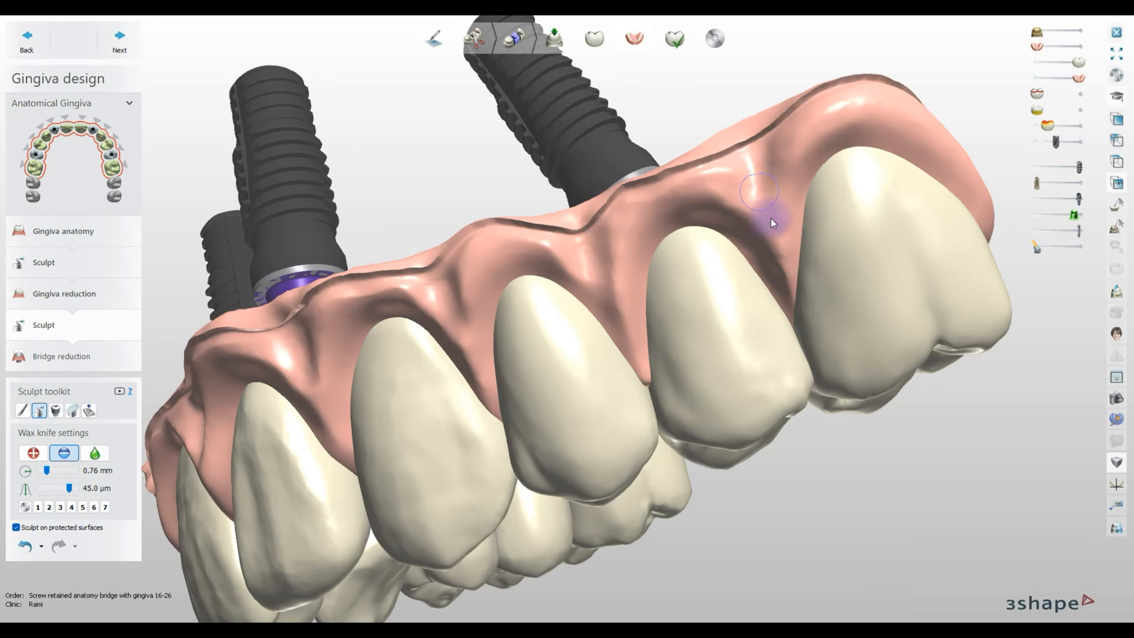
scroll(620, 289, down, 4)
right_drag(622, 290, 658, 329)
mouse_move(580, 375)
right_down()
mouse_move(602, 331)
mouse_move(530, 335)
right_up()
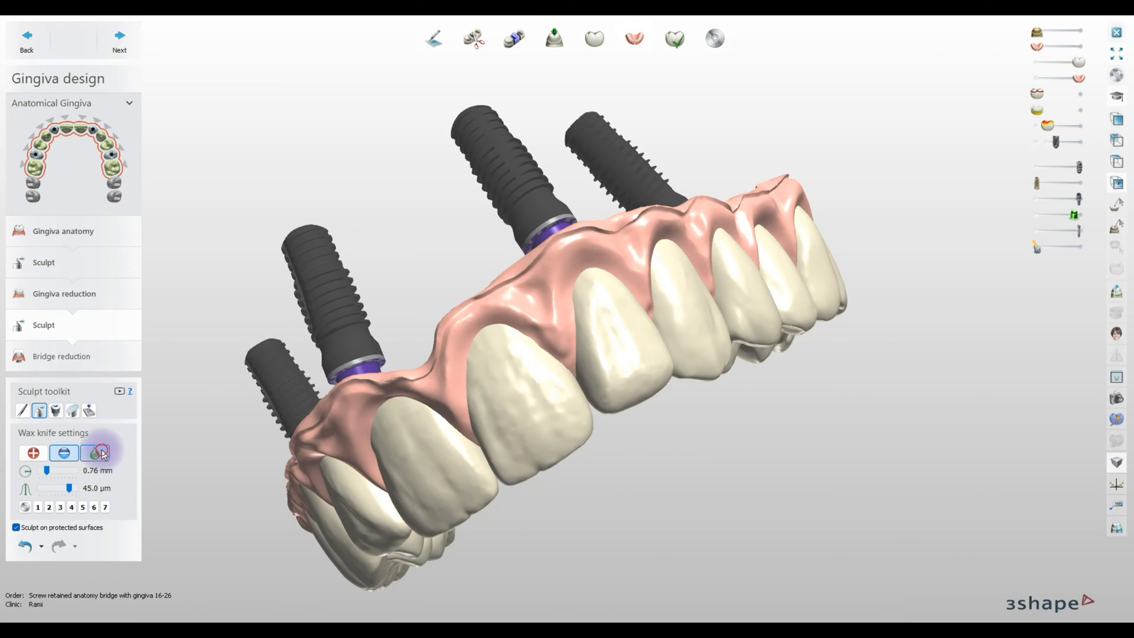
Smooth the outer gingiva border from the front teeth to the molar at 0.76 mm and strength 1.60.
right_drag(572, 303, 543, 350)
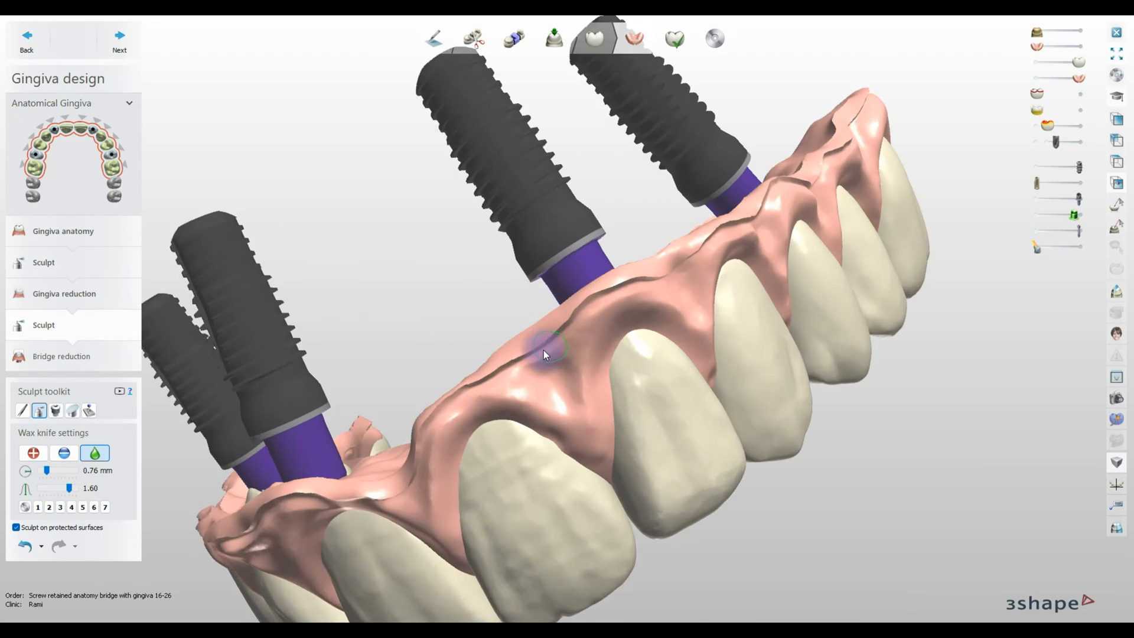
scroll(544, 349, up, 3)
right_drag(586, 304, 562, 314)
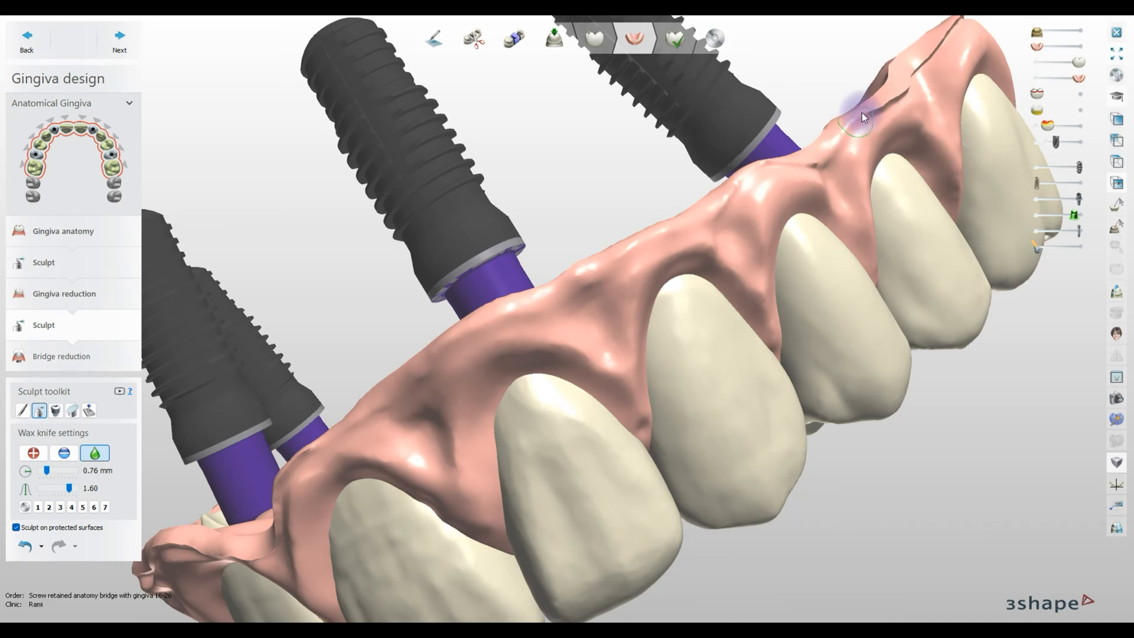
mouse_move(814, 164)
right_down()
mouse_move(825, 210)
mouse_move(949, 106)
mouse_move(977, 142)
right_up()
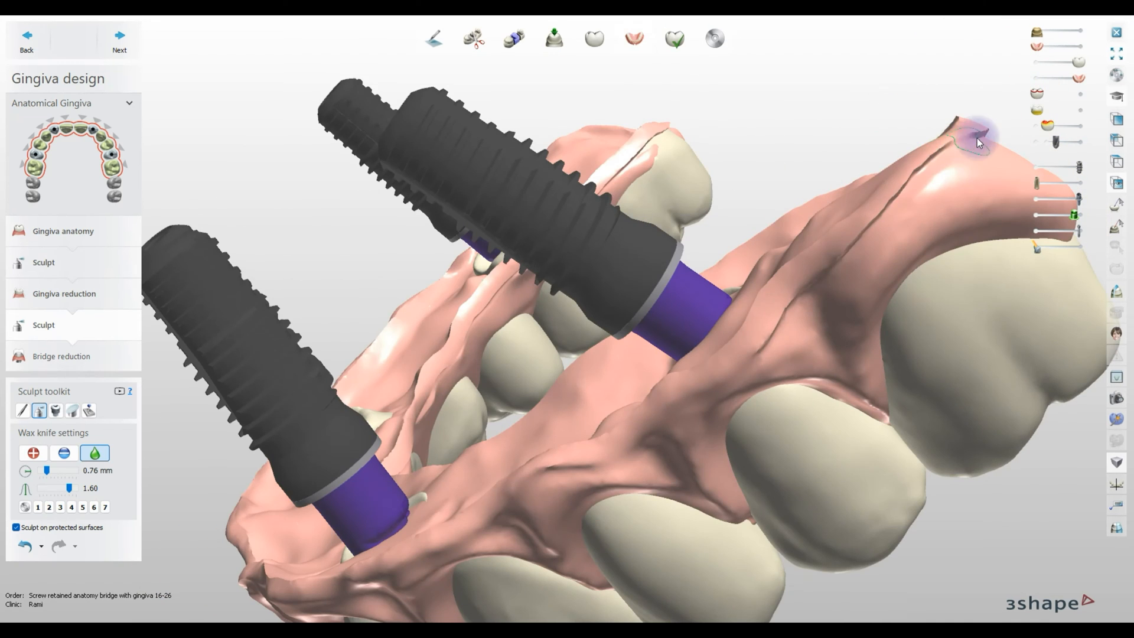
scroll(847, 396, down, 3)
right_drag(847, 395, 685, 358)
scroll(685, 358, up, 3)
right_drag(802, 250, 711, 304)
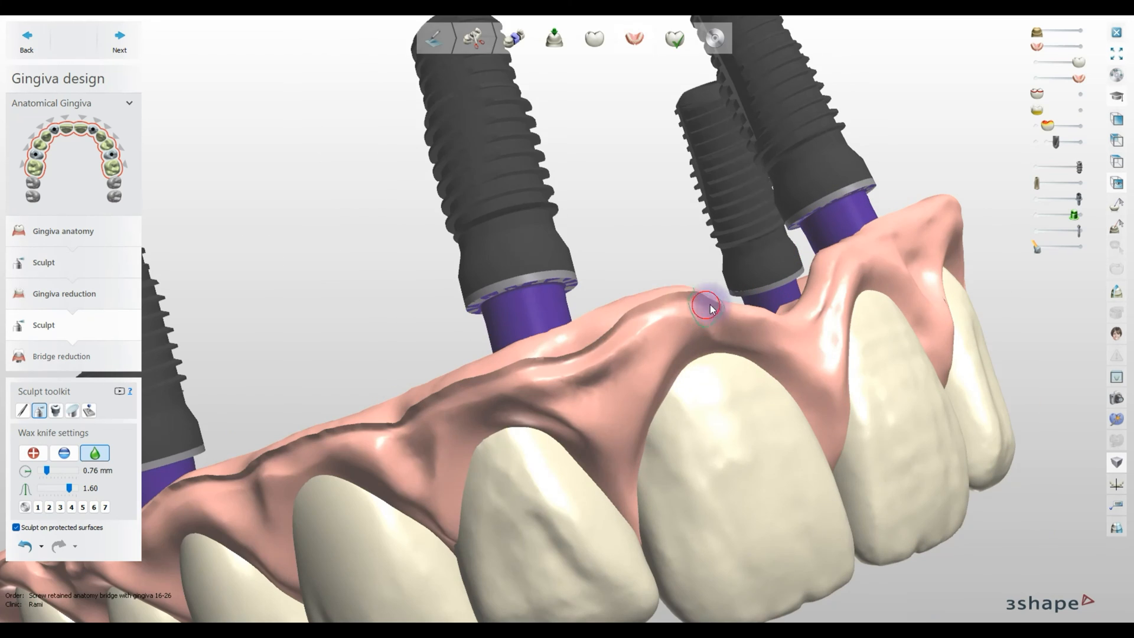
Carve the gingiva around and between the crown necks by removing wax at 0.76 mm and 45.0 µm.
mouse_move(424, 403)
right_down()
mouse_move(511, 325)
mouse_move(728, 288)
mouse_move(774, 338)
mouse_move(731, 318)
right_up()
scroll(731, 289, down, 2)
key(2)
scroll(731, 317, up, 4)
scroll(595, 437, down, 3)
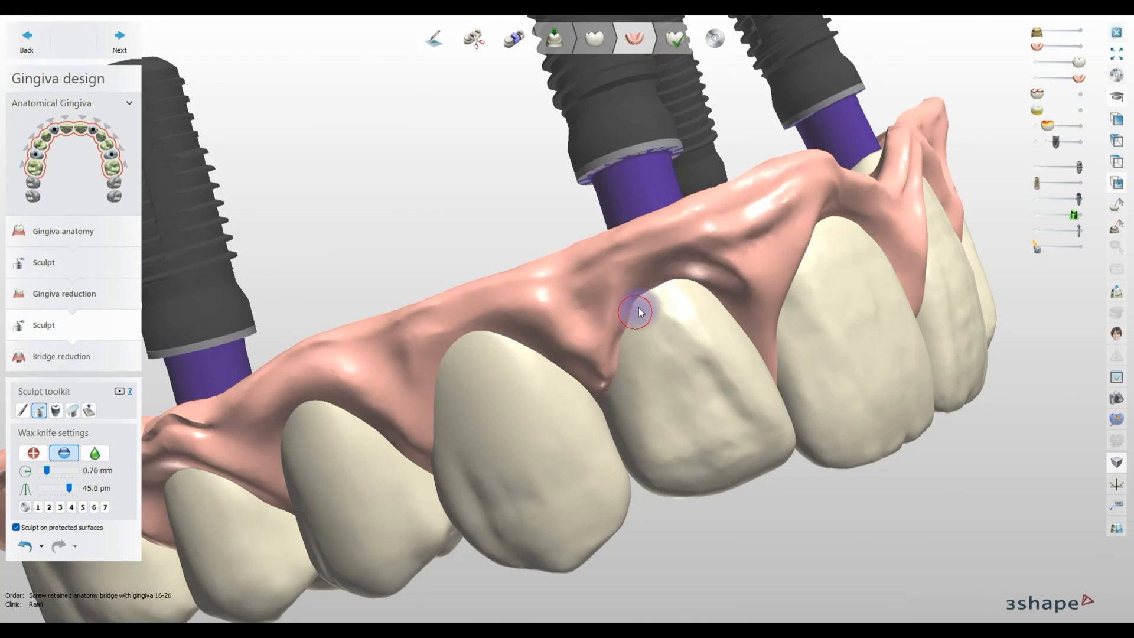
mouse_move(447, 352)
right_down()
mouse_move(640, 377)
mouse_move(544, 410)
right_up()
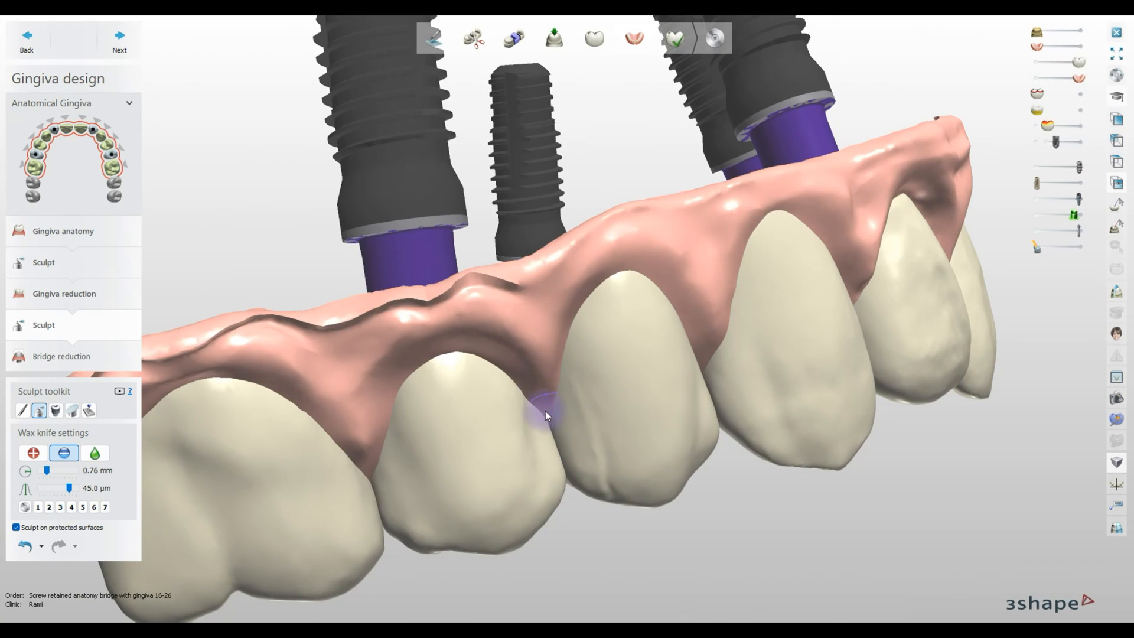
Smooth the palatal gingiva margin with the wax knife at 1.32 mm and strength 1.60.
scroll(531, 285, down, 3)
mouse_move(530, 284)
right_down()
mouse_move(494, 302)
mouse_move(702, 360)
mouse_move(579, 356)
right_up()
scroll(299, 430, up, 3)
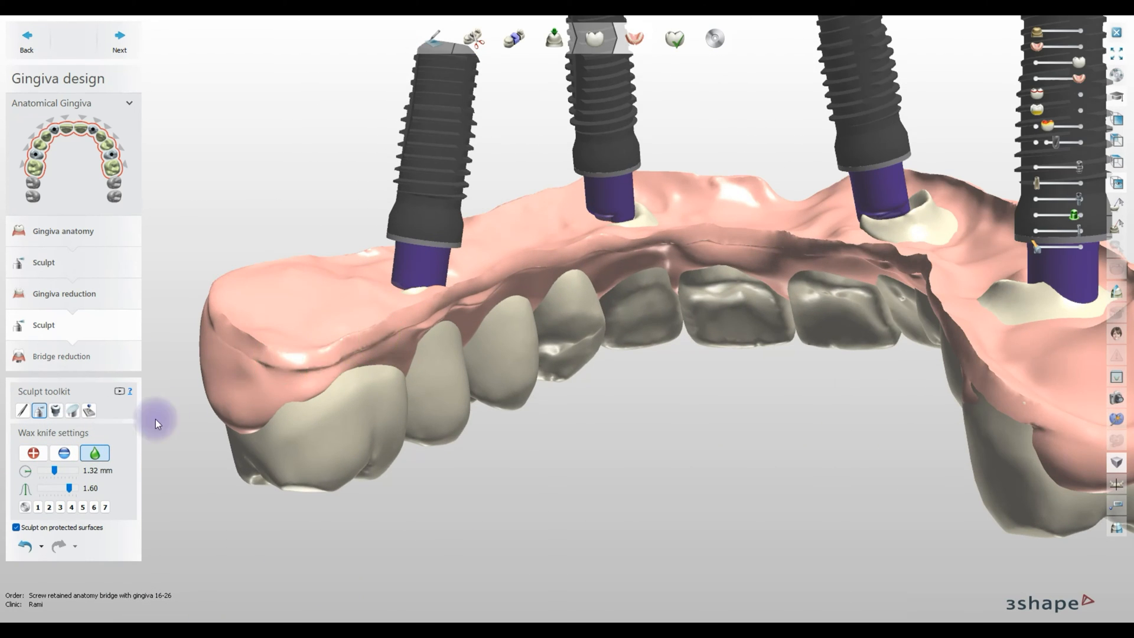
right_drag(281, 372, 111, 427)
right_drag(709, 283, 591, 207)
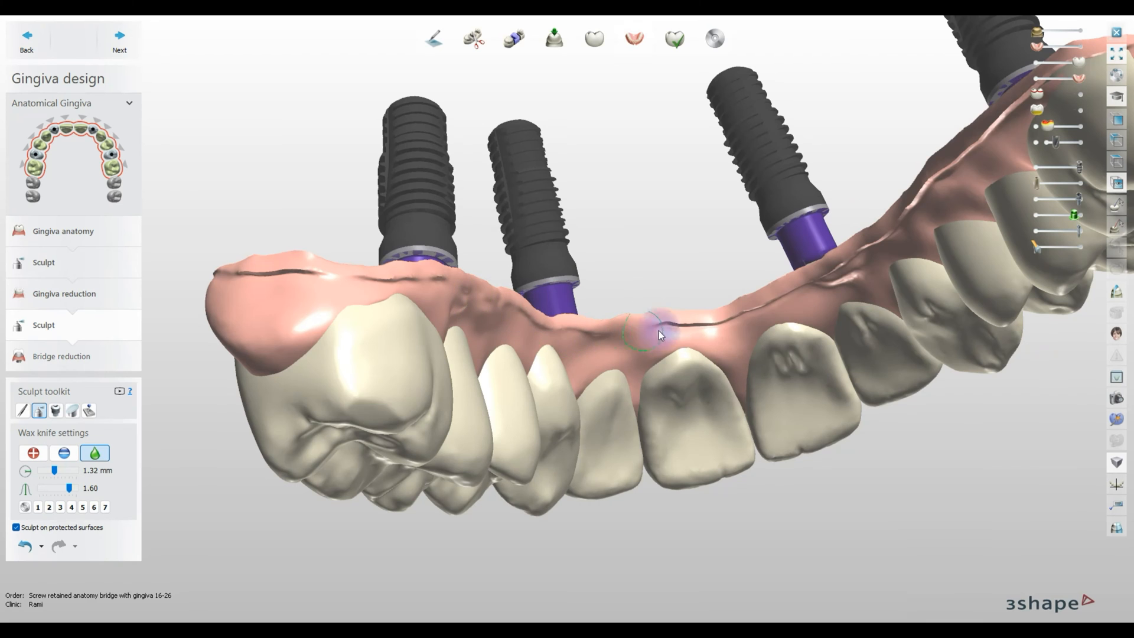
Smooth the labial gingiva border between the front implants at 1.32 mm and strength 1.60.
right_drag(843, 260, 747, 362)
scroll(747, 362, up, 3)
scroll(693, 365, up, 2)
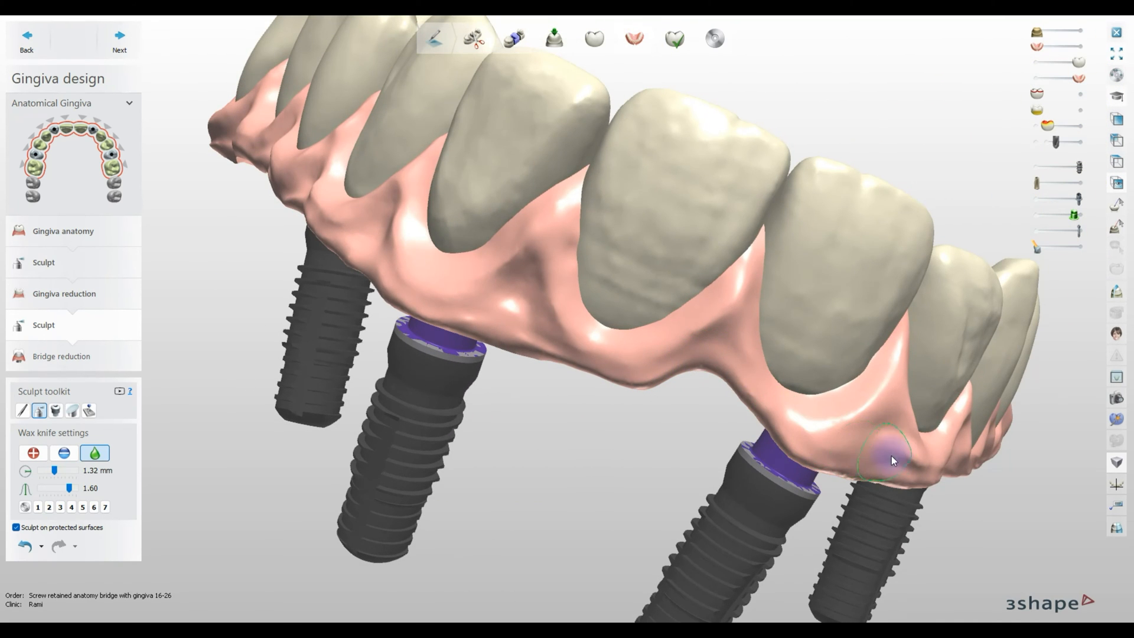
right_drag(879, 458, 695, 447)
Remove wax from the outer gingiva at 1.32 mm and 45.0 µm and smooth the edge beside the molar at strength 1.60.
scroll(842, 460, down, 4)
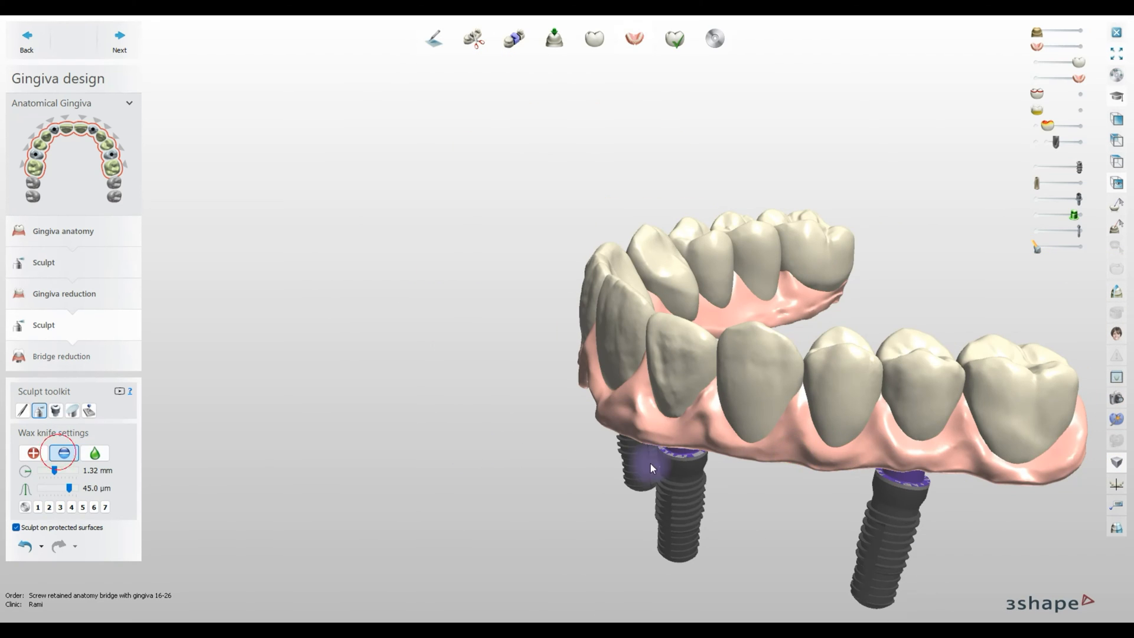
right_drag(972, 462, 944, 520)
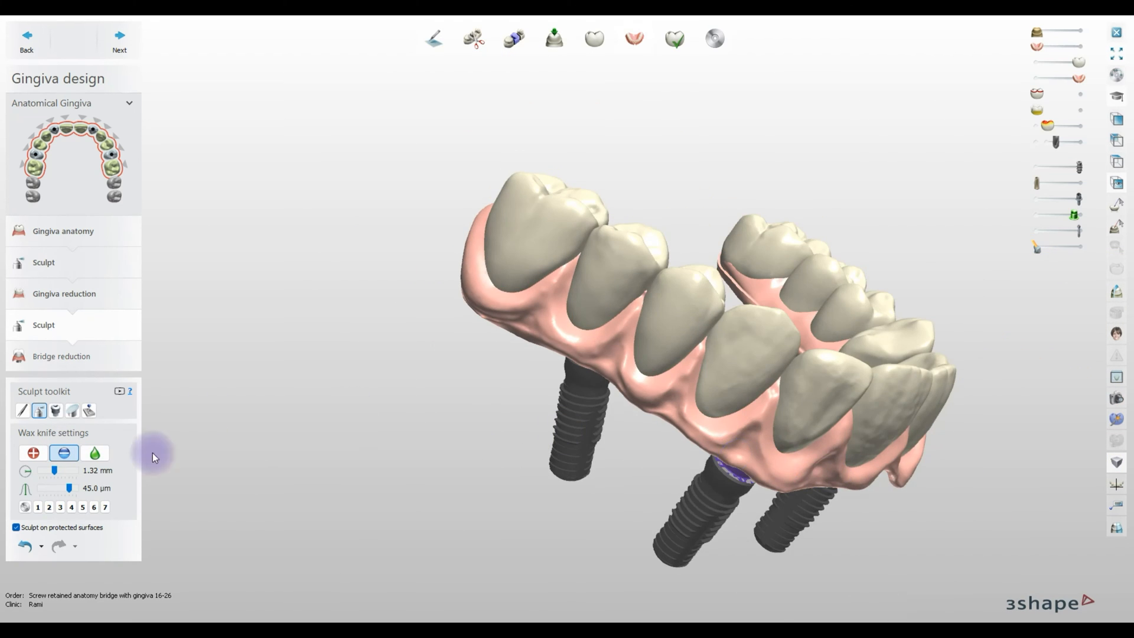
scroll(735, 438, up, 4)
right_drag(675, 346, 644, 371)
right_drag(661, 253, 456, 267)
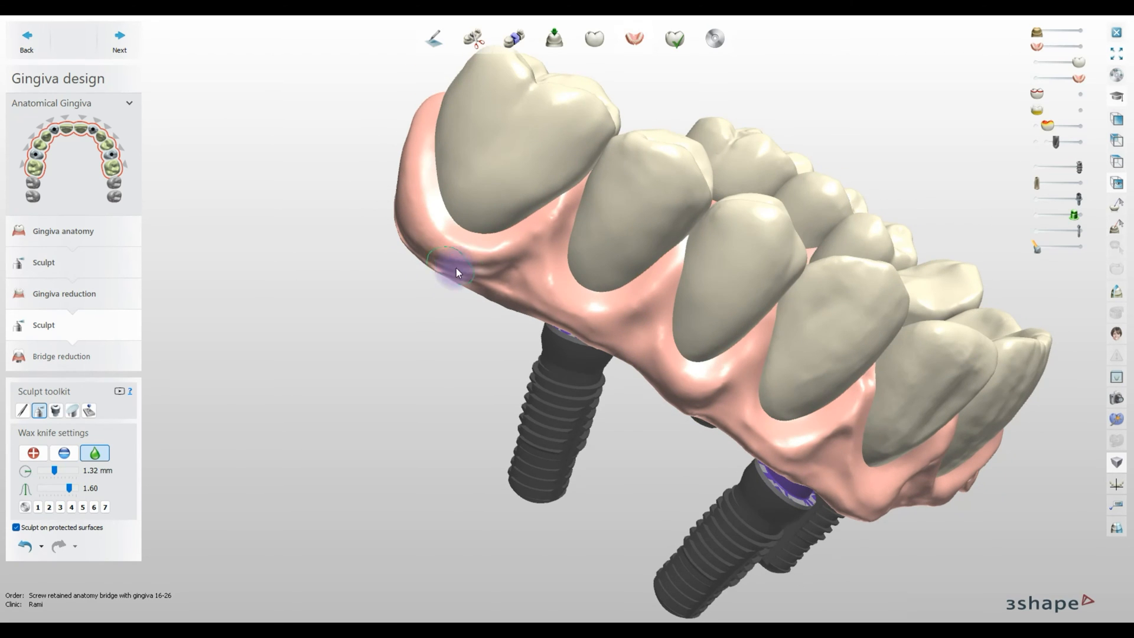
Add wax to the gingiva at 2.44 mm and 45.0 µm and show the jaw scan.
mouse_move(561, 203)
right_down()
mouse_move(445, 178)
mouse_move(580, 146)
mouse_move(74, 424)
right_up()
right_drag(628, 336, 962, 227)
click(1058, 30)
right_drag(1004, 71, 903, 96)
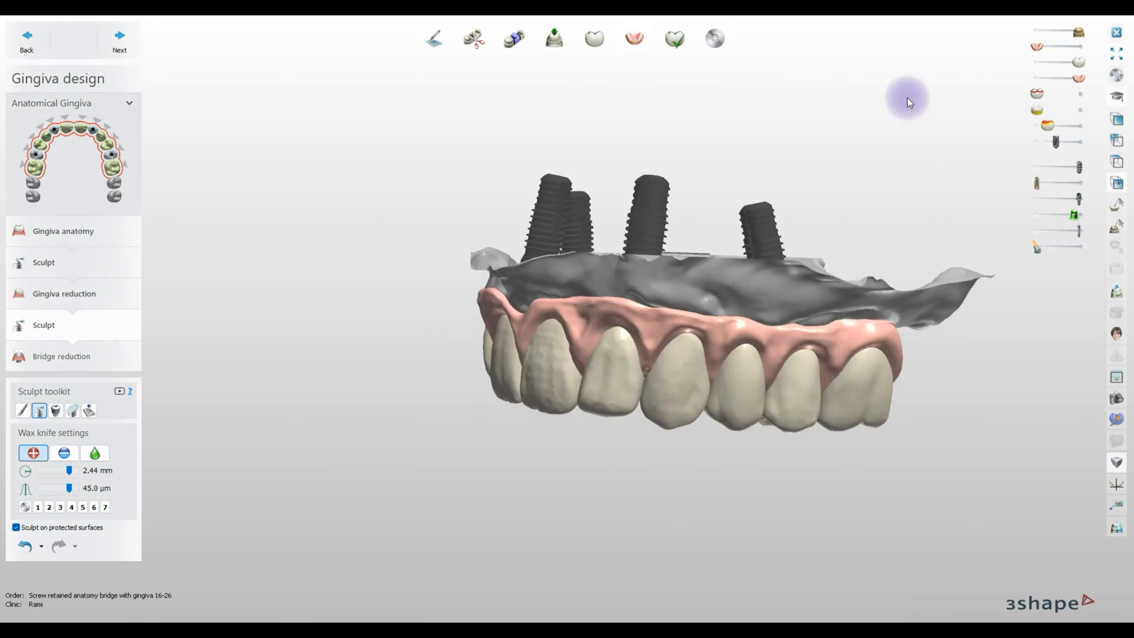
Remove wax at 1.32 mm and 45.0 µm from the labial gingiva with the jaw scan shown.
scroll(754, 329, up, 5)
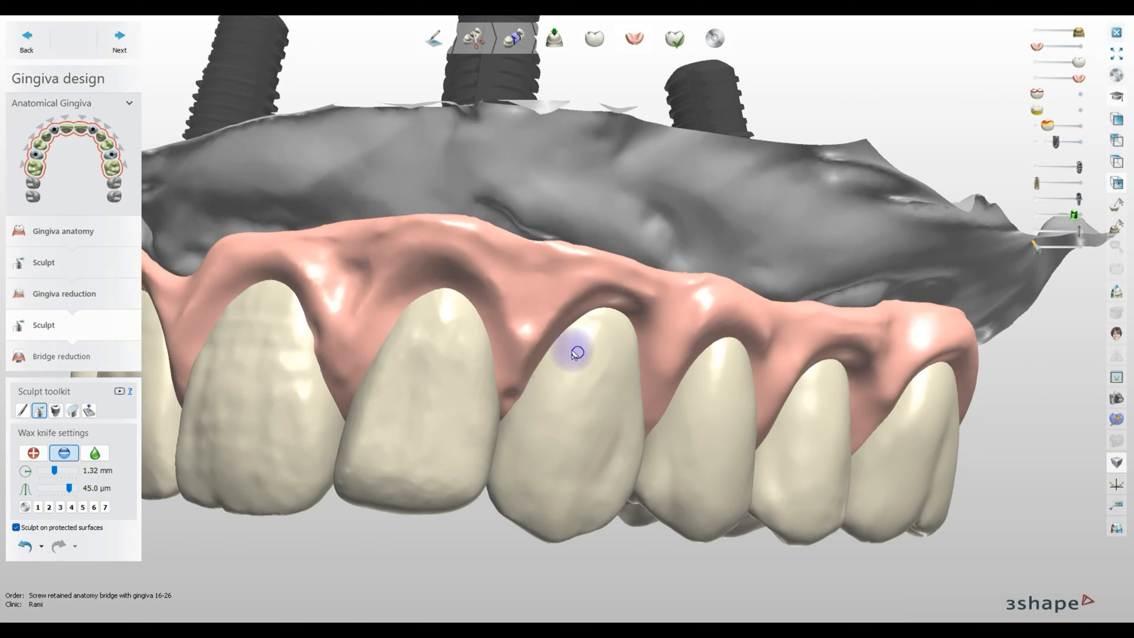
scroll(653, 225, up, 3)
scroll(688, 400, down, 10)
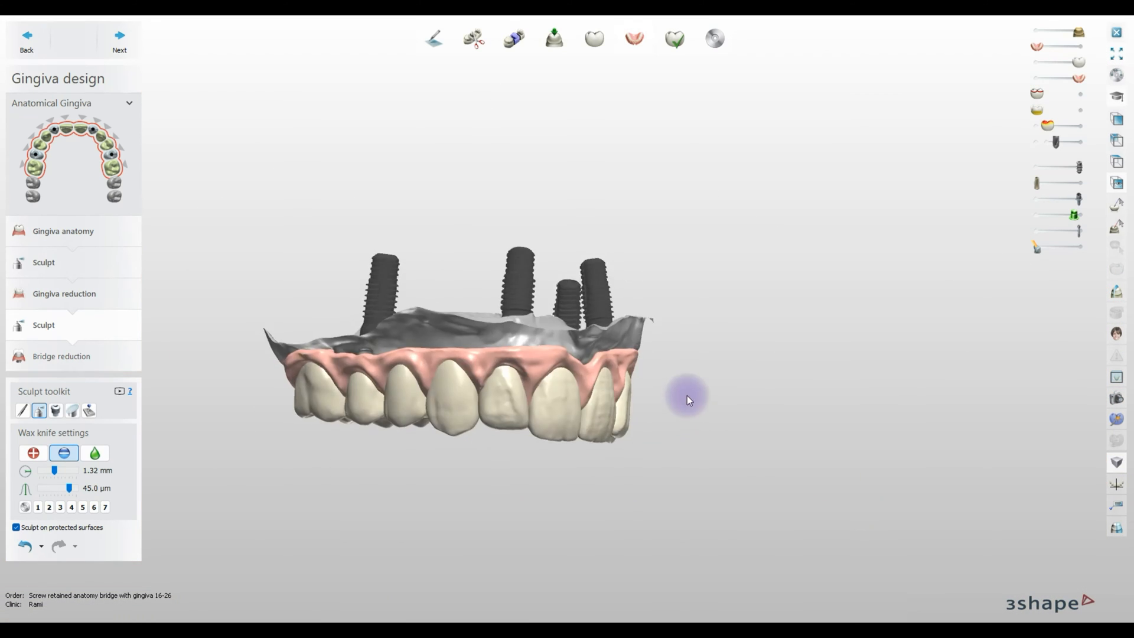
scroll(687, 399, up, 5)
Smooth the labial gingiva edge along the jaw scan at 1.32 mm and strength 1.20.
click(95, 452)
scroll(494, 347, up, 3)
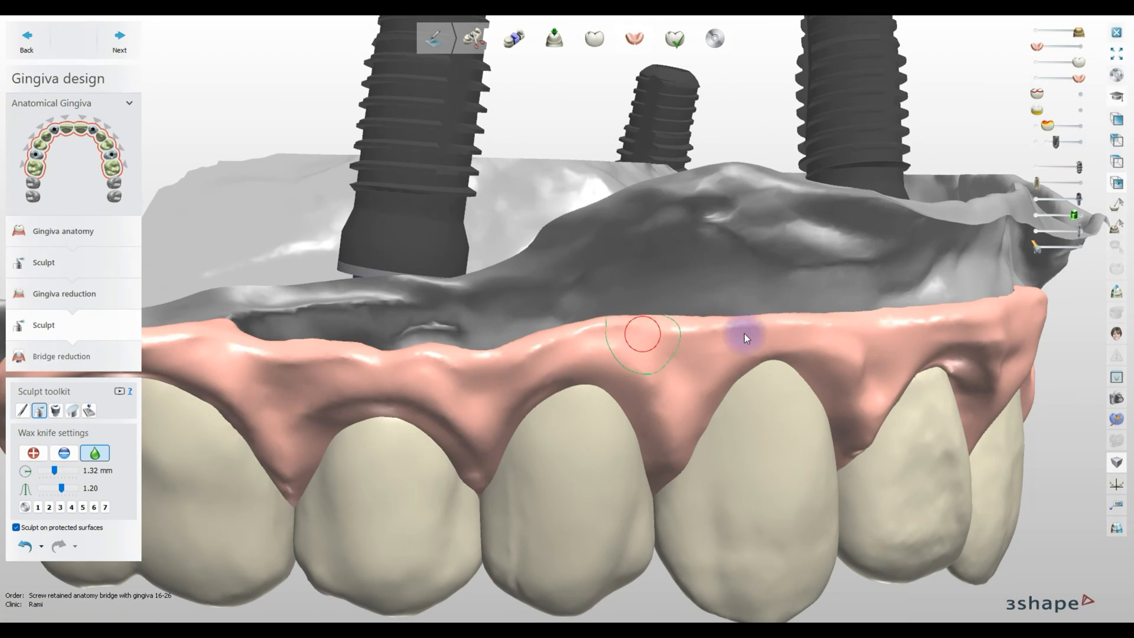
scroll(333, 451, down, 5)
right_drag(334, 451, 310, 420)
scroll(649, 444, up, 5)
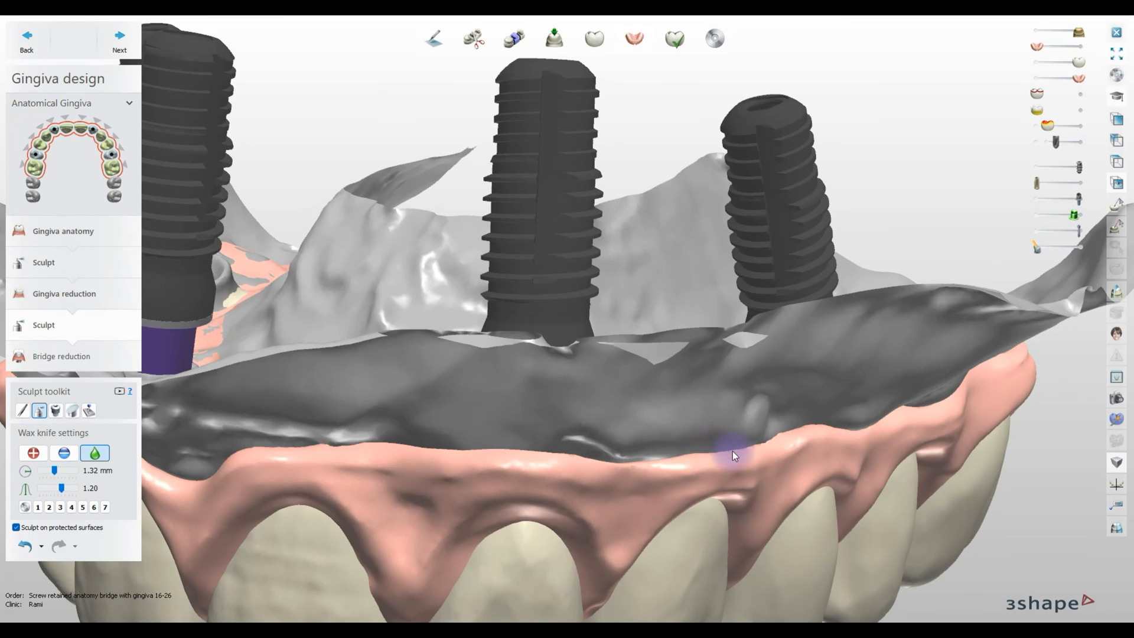
Smooth the palatal gingiva along the arch at 1.32 mm and strength 1.20.
scroll(719, 451, down, 5)
right_drag(834, 348, 832, 254)
scroll(711, 402, up, 4)
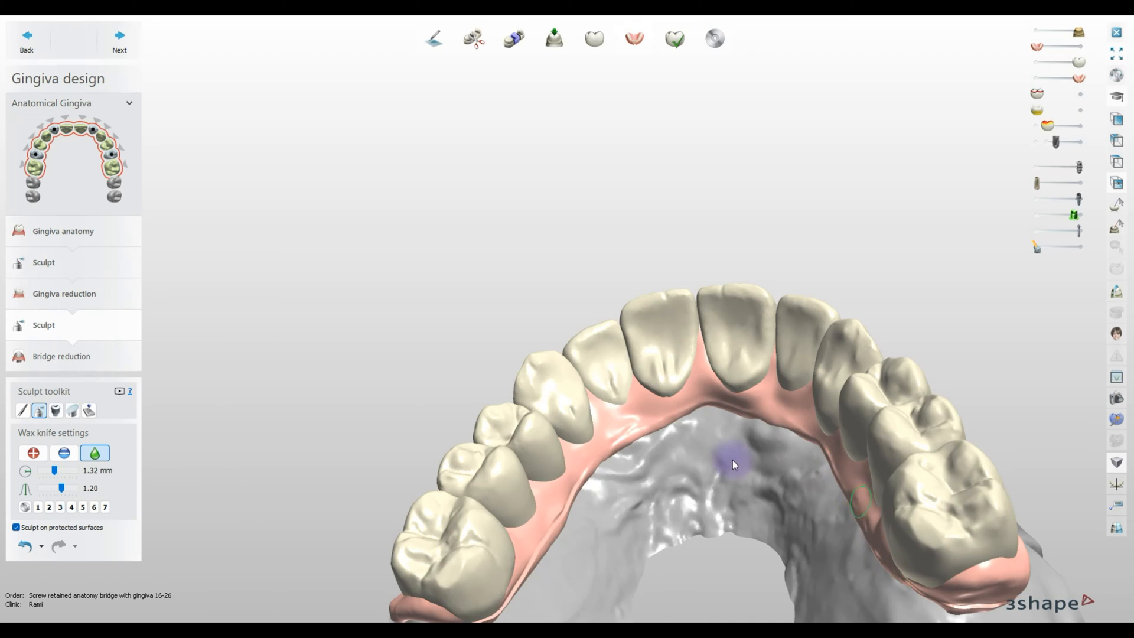
right_drag(519, 575, 732, 425)
click(97, 452)
right_drag(939, 336, 842, 353)
scroll(946, 352, down, 4)
right_drag(944, 352, 899, 474)
Continue to bridge reduction, set crown 16 to Keep anatomy and use the same setting for the anteriors and posteriors.
click(119, 41)
scroll(871, 519, up, 3)
scroll(775, 391, up, 4)
mouse_move(830, 415)
right_down()
mouse_move(672, 409)
mouse_move(628, 422)
right_up()
drag(1040, 78, 1013, 88)
right_drag(951, 159, 723, 237)
click(20, 411)
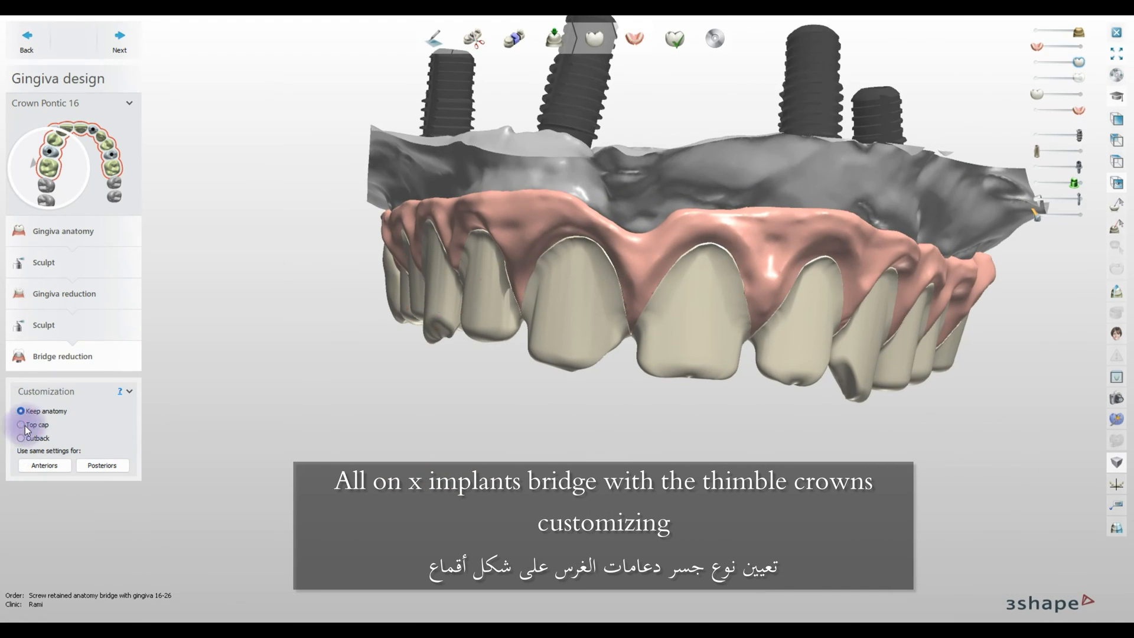
click(52, 466)
click(97, 467)
right_drag(254, 387, 455, 400)
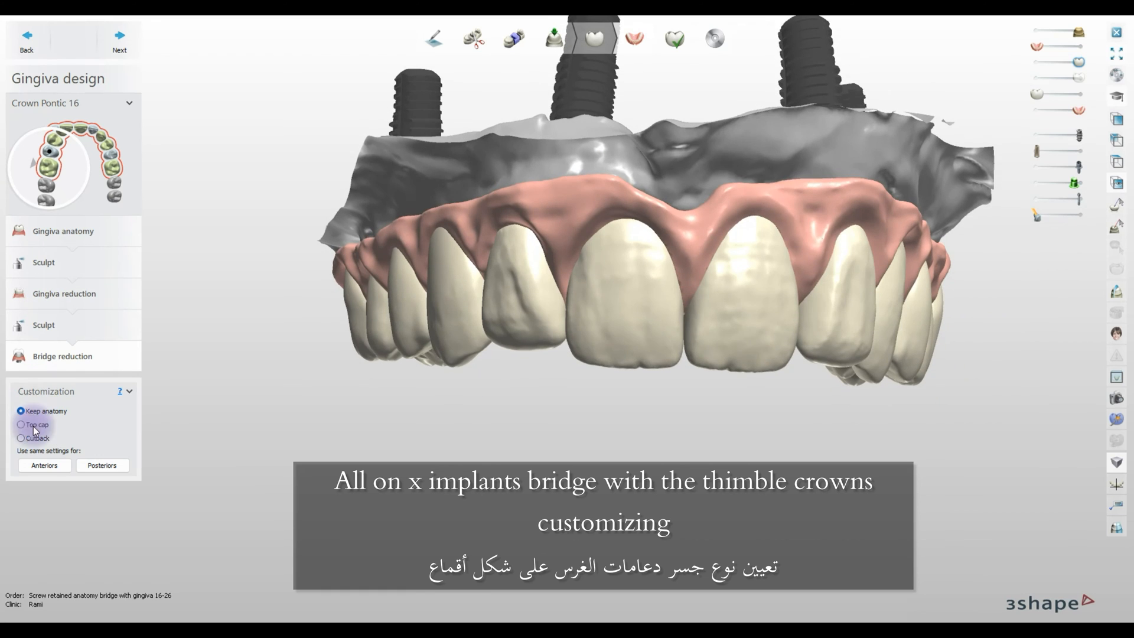
Set crown 16 to a uniform cutback with 0.60 mm offset and 0.30 mm initial line offset, and apply it to the posteriors.
click(20, 438)
click(112, 530)
click(113, 530)
click(112, 530)
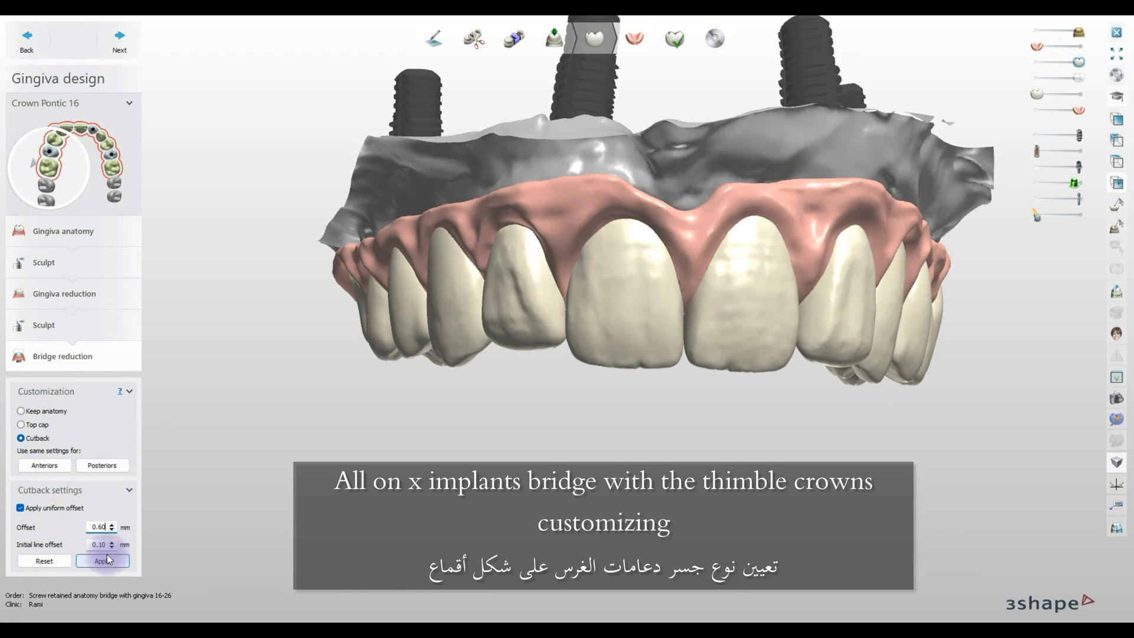
right_drag(430, 431, 430, 331)
click(103, 465)
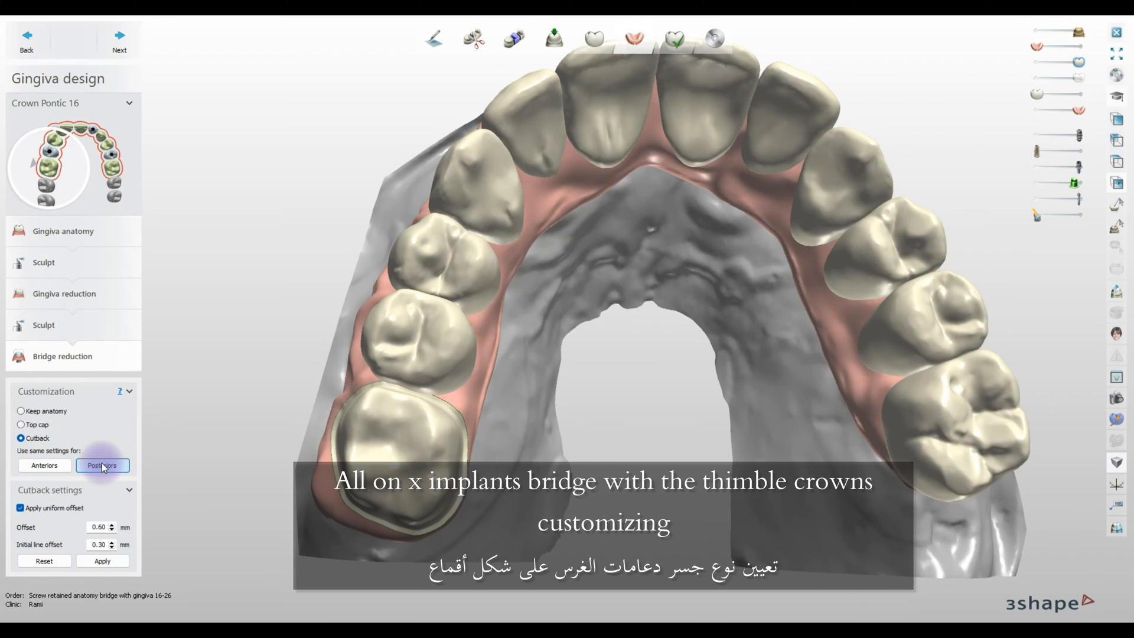
click(98, 562)
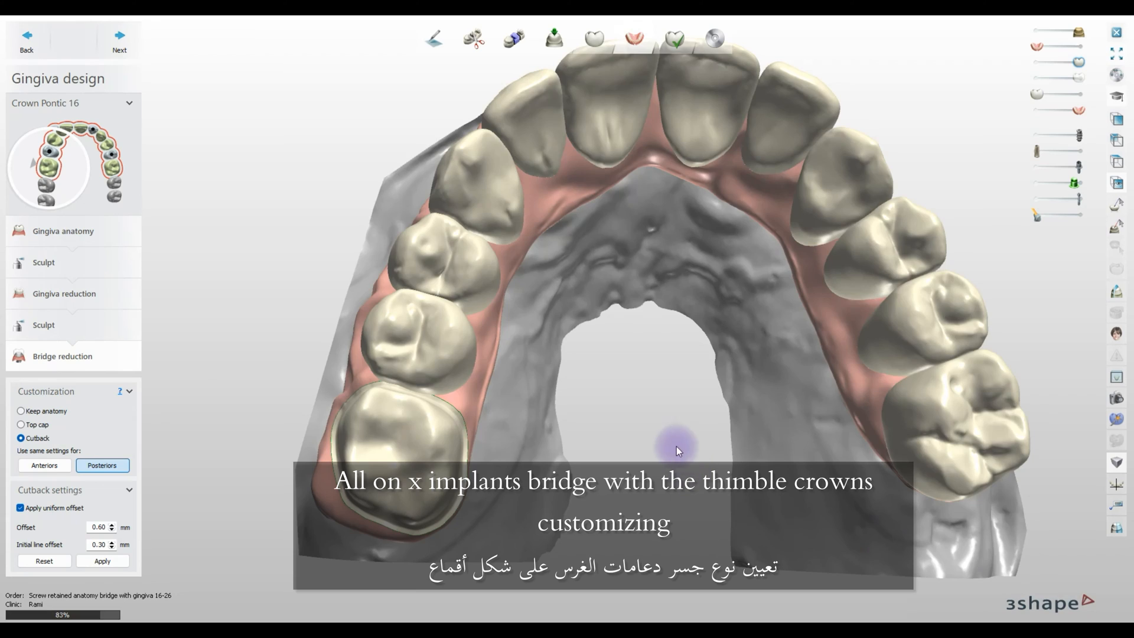
Apply the cutback to the anteriors and compare it with the translucent anatomy design, with and without the gingiva.
right_drag(647, 412, 552, 327)
drag(1036, 94, 1046, 94)
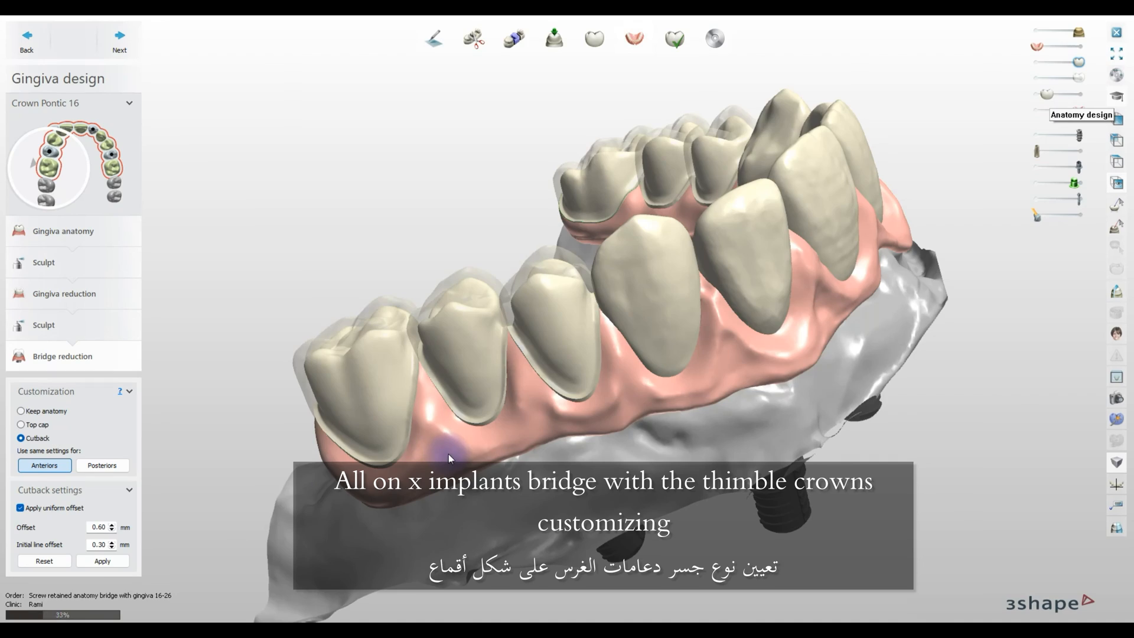
right_drag(448, 452, 569, 253)
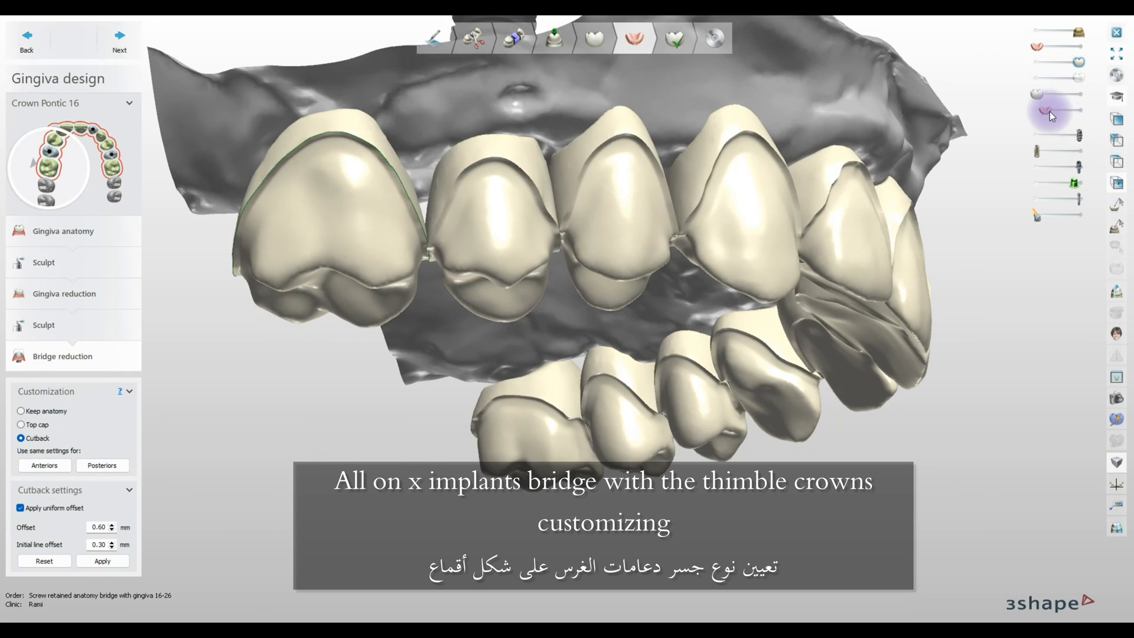
drag(1049, 111, 1085, 111)
right_drag(850, 206, 566, 354)
scroll(725, 252, down, 4)
Switch crown 16 back to Keep anatomy and use that setting for all posteriors and anteriors.
click(37, 425)
click(40, 413)
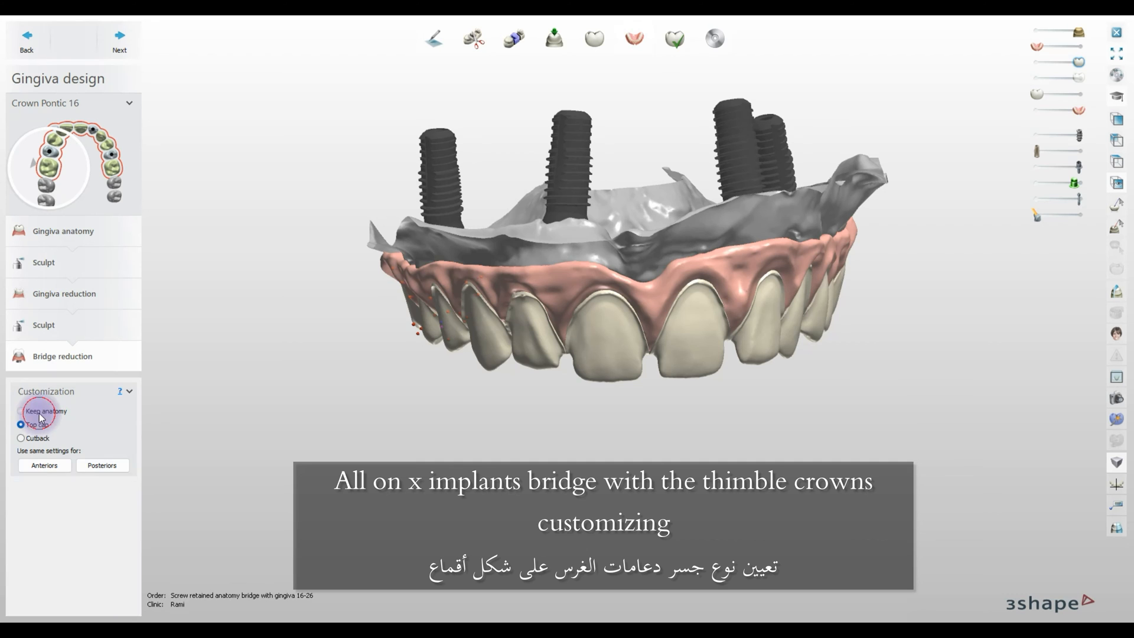
click(109, 466)
click(57, 465)
right_drag(472, 406, 504, 396)
Make crown 16 a top cap with 2.5° draft angle, 1.0 mm shoulder radius and 1.1 mm top fillet radius, and apply it to the posteriors.
click(37, 424)
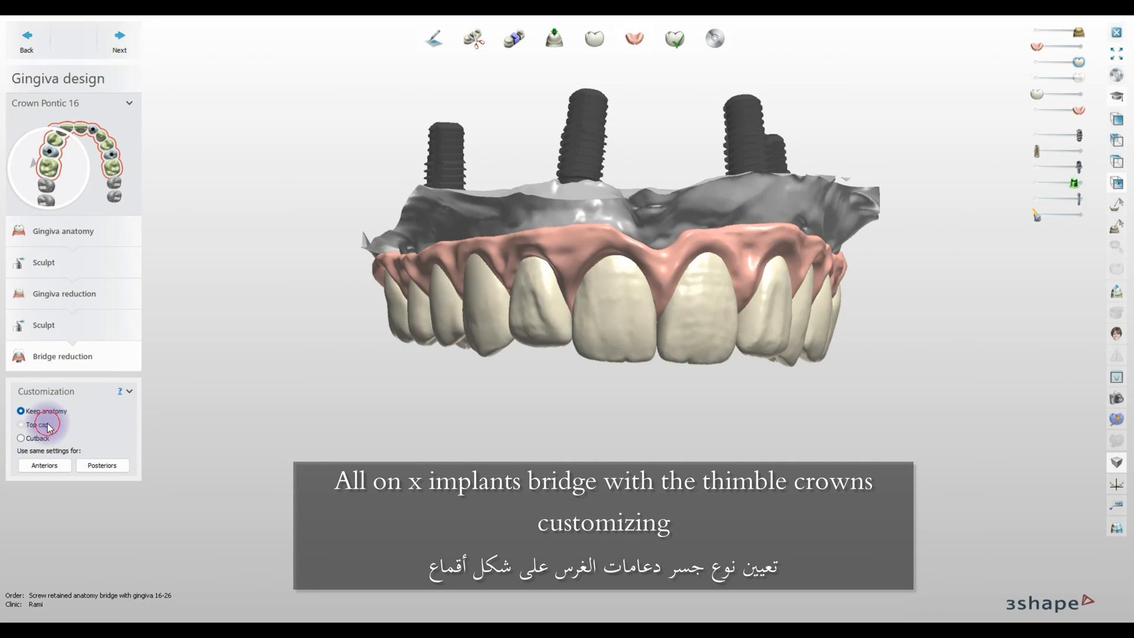
right_drag(361, 444, 435, 437)
click(111, 508)
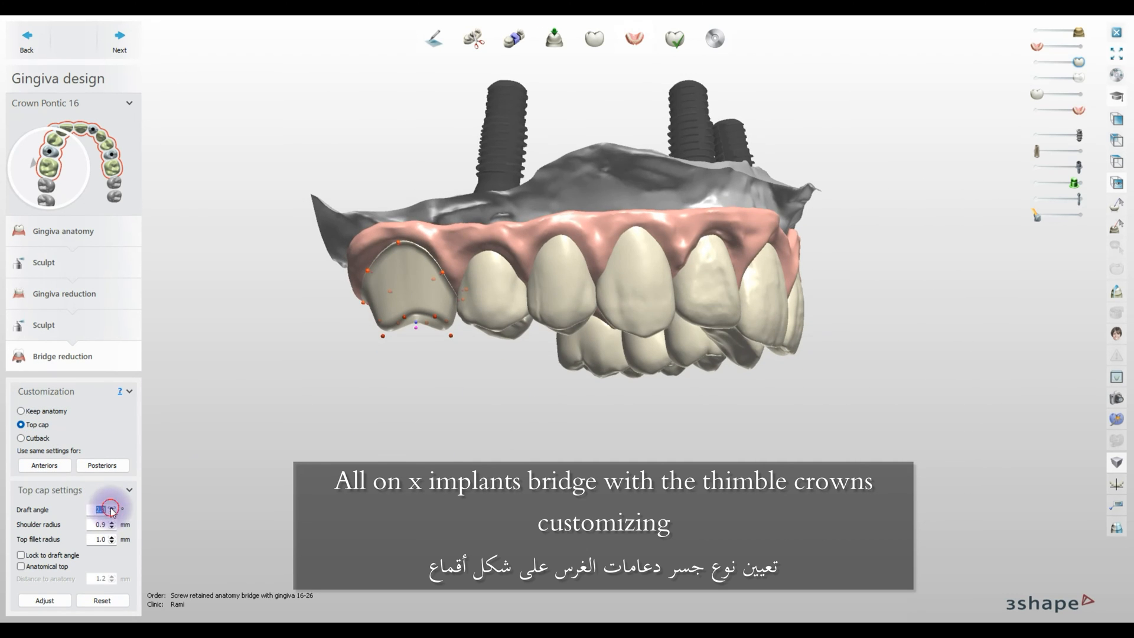
click(112, 523)
right_drag(360, 407, 381, 200)
click(111, 537)
click(101, 465)
Reshape the molar's top cap by moving its occlusal control points, and check the capped posteriors.
right_drag(735, 278, 697, 281)
scroll(696, 282, up, 6)
drag(675, 198, 640, 271)
right_drag(640, 271, 753, 289)
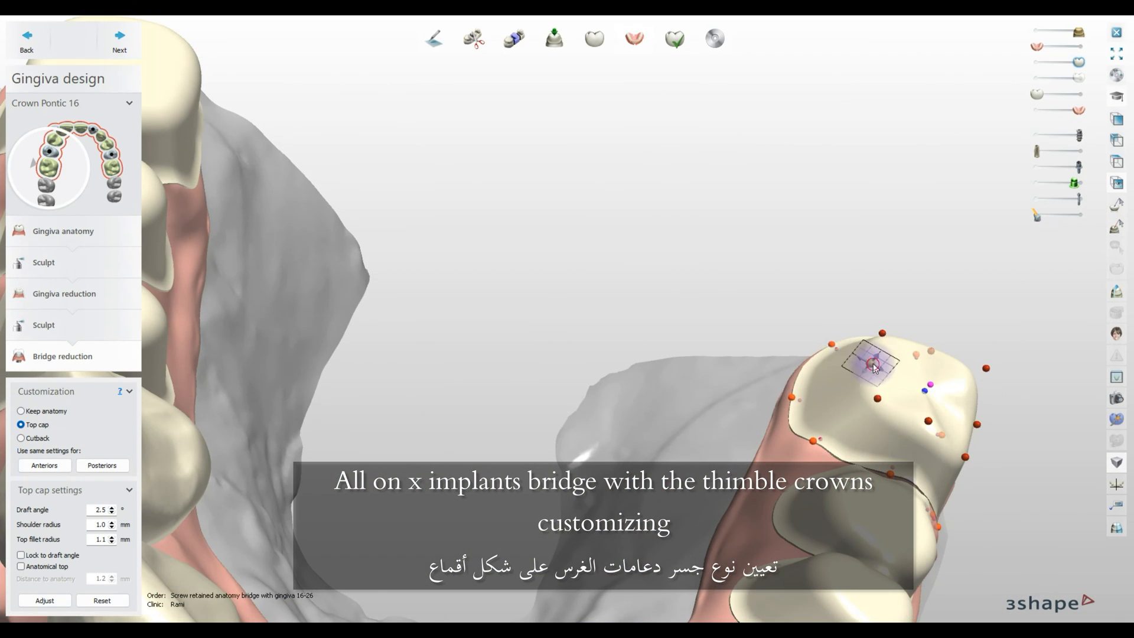
scroll(771, 314, down, 6)
right_drag(665, 381, 743, 225)
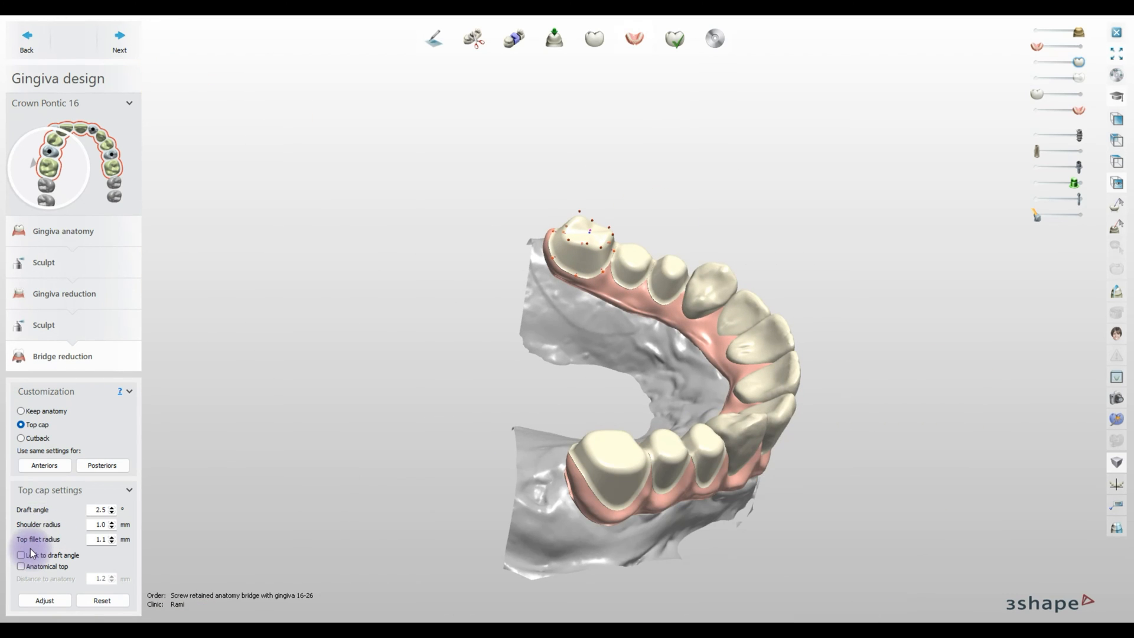
Give the top caps an anatomical top with 1.1 mm distance to anatomy and use the same settings for anteriors and posteriors.
right_drag(801, 454, 997, 126)
click(21, 565)
right_drag(192, 534, 119, 578)
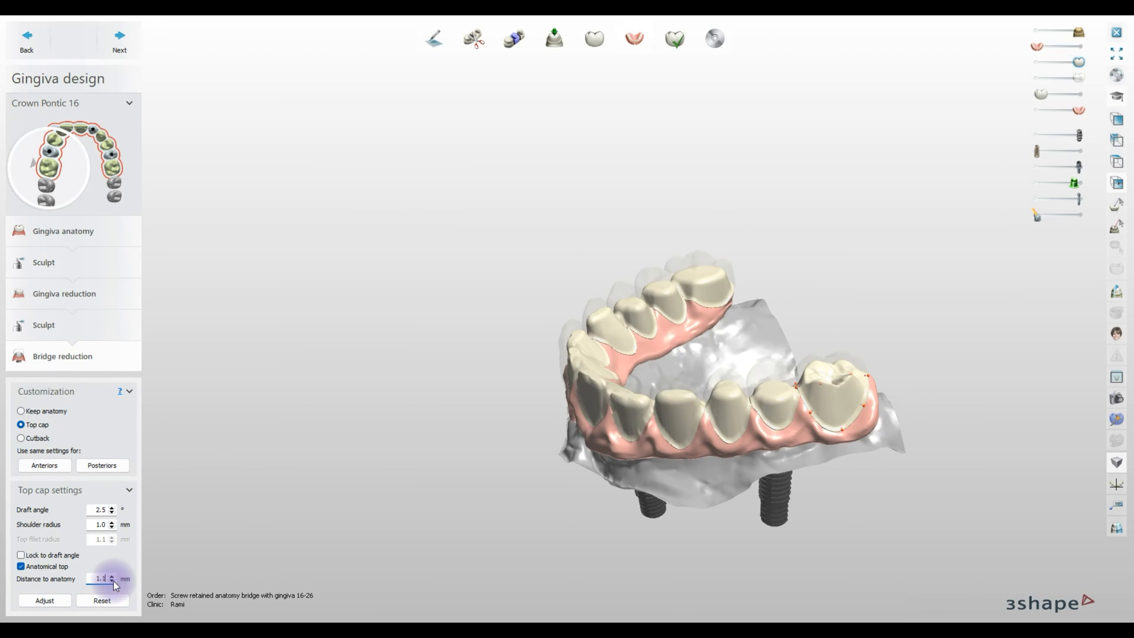
click(111, 580)
click(34, 463)
right_drag(236, 508, 283, 561)
click(88, 466)
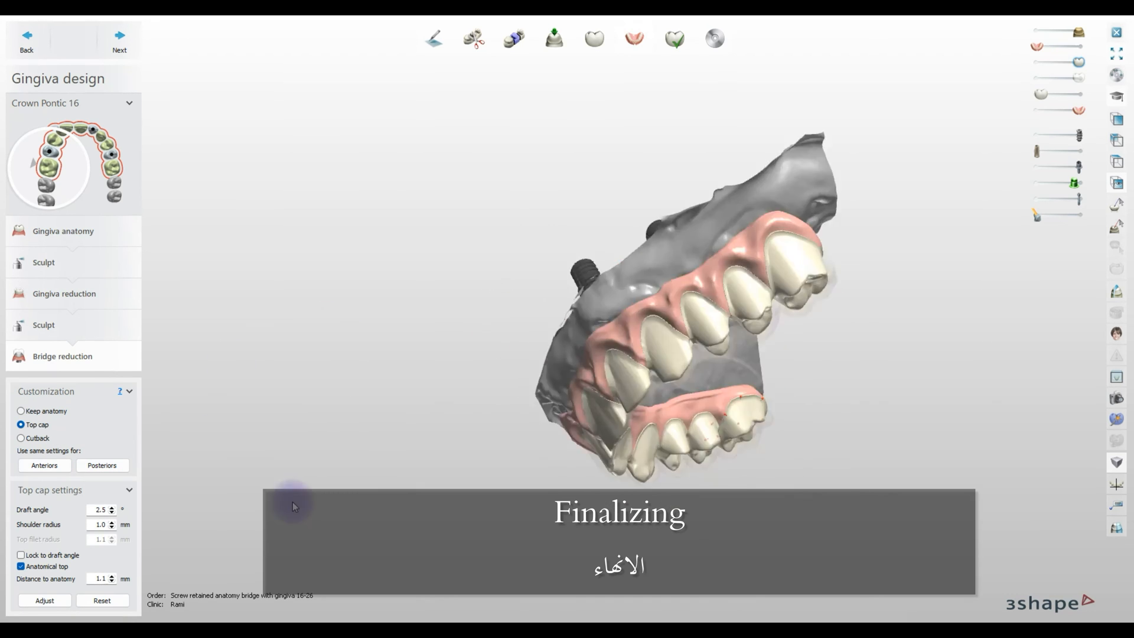
Continue to finalizing, adjust the exit profile around the posterior implant, and apply it to all exit profiles.
right_drag(292, 502, 357, 458)
click(108, 42)
right_drag(1063, 600, 1132, 538)
click(1114, 528)
right_drag(921, 361, 799, 395)
scroll(800, 395, up, 5)
click(827, 297)
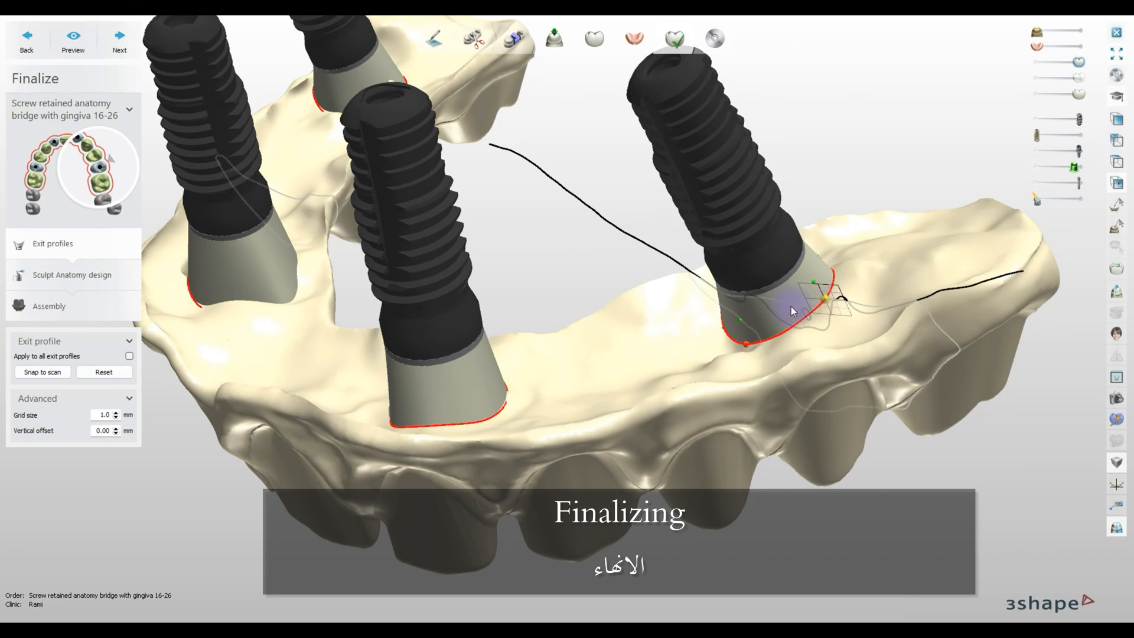
Preview the finalized bridge and inspect its screw connections together with the implants and the jaw scan.
click(73, 39)
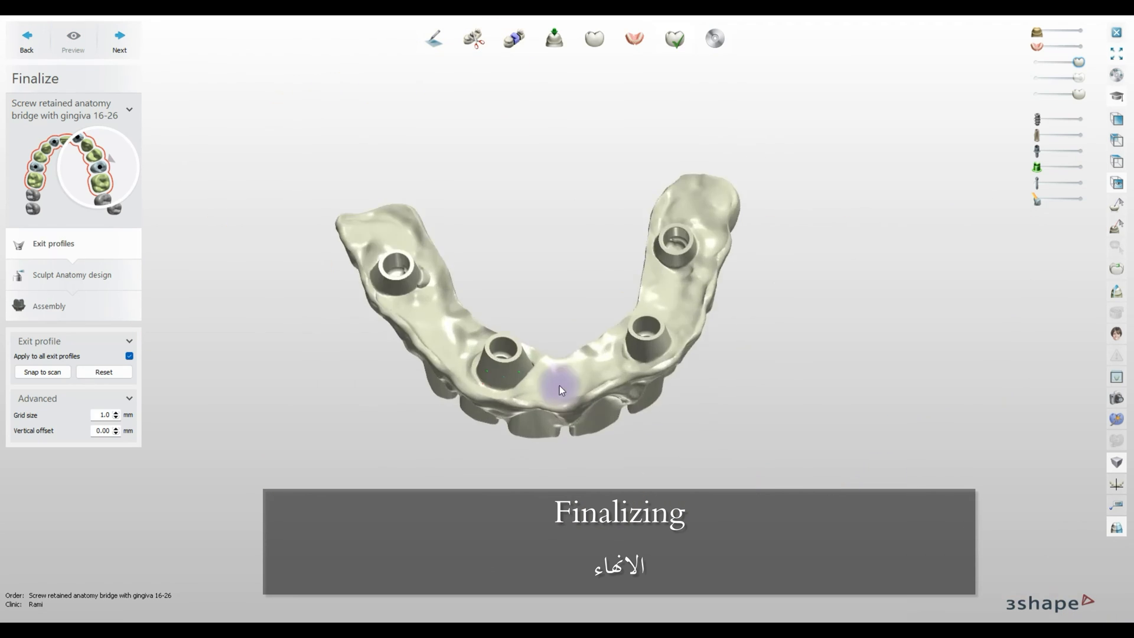
scroll(559, 385, up, 5)
right_drag(343, 357, 952, 234)
scroll(952, 234, up, 3)
drag(1037, 120, 1069, 150)
drag(1038, 166, 1079, 166)
drag(1037, 182, 1065, 197)
right_drag(922, 194, 880, 139)
right_drag(348, 318, 440, 443)
drag(1038, 31, 1009, 46)
mouse_move(1079, 94)
mouse_down()
mouse_move(1040, 95)
mouse_move(1076, 99)
mouse_up()
mouse_move(903, 165)
right_down()
mouse_move(846, 123)
mouse_move(747, 111)
mouse_move(809, 97)
mouse_move(809, 165)
mouse_move(870, 451)
right_up()
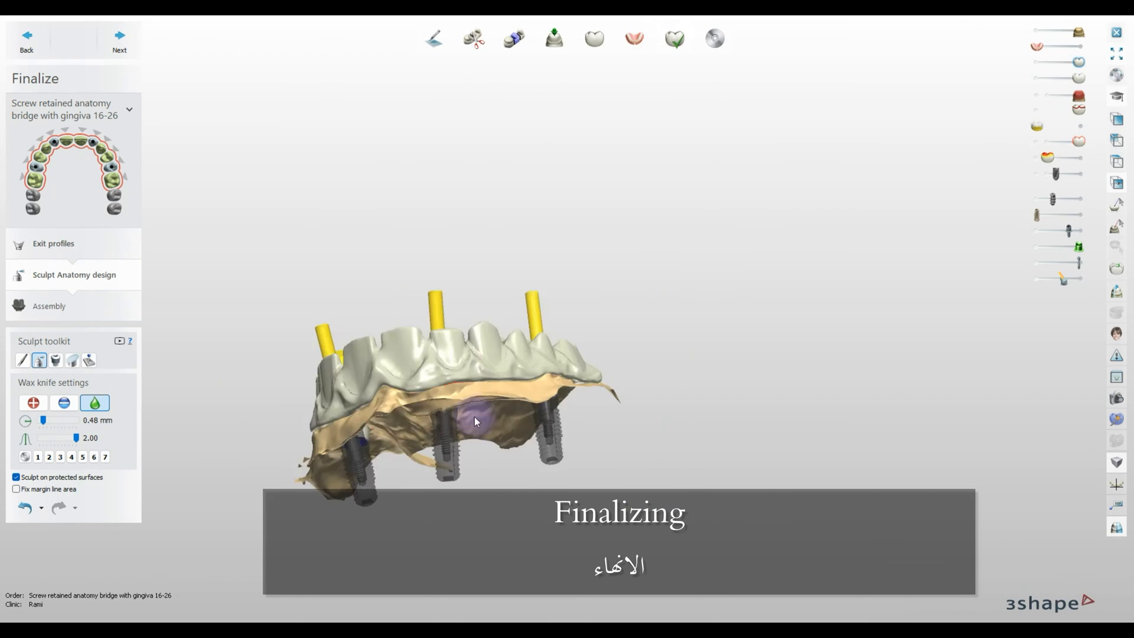
Complete the anatomy sculpting stage, answer the minimum material thickness warning, and proceed to the assembly with screw holes.
right_drag(473, 416, 554, 425)
click(120, 41)
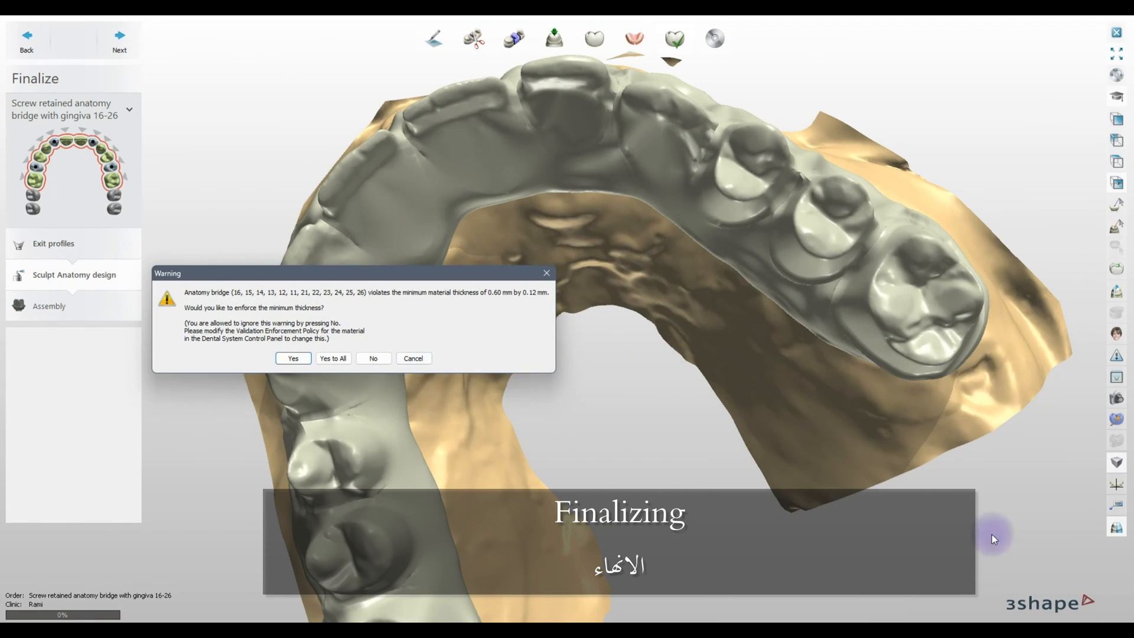
click(402, 359)
click(557, 368)
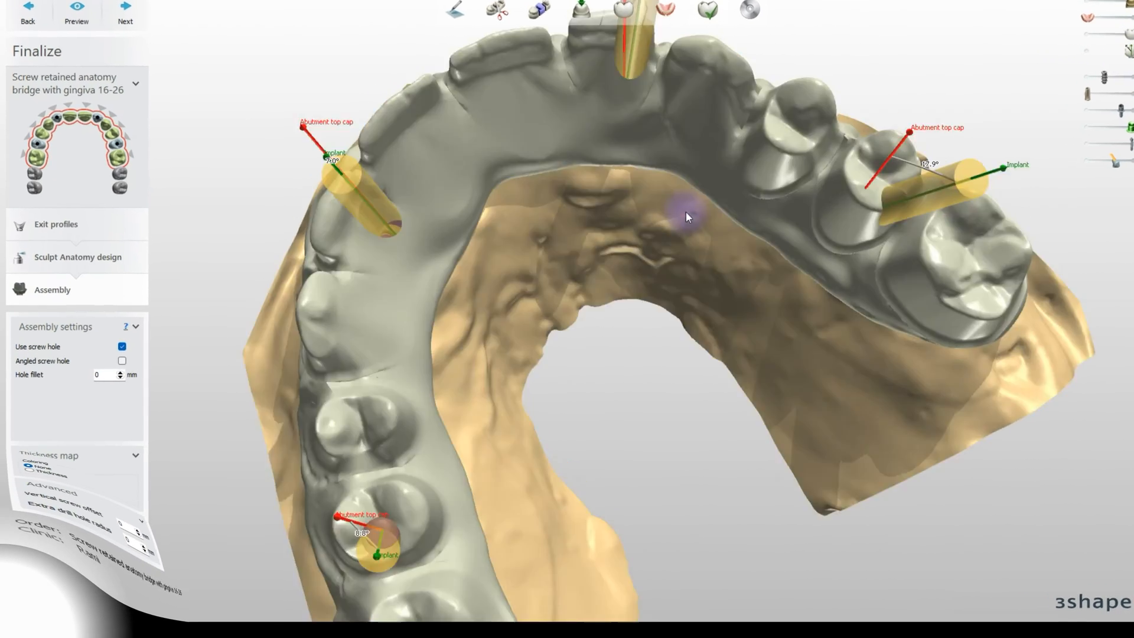
Check the screw hole directions, finish the design, and create a secondary order with anatomy added on top of the reduced implant bridge.
right_drag(685, 211, 844, 337)
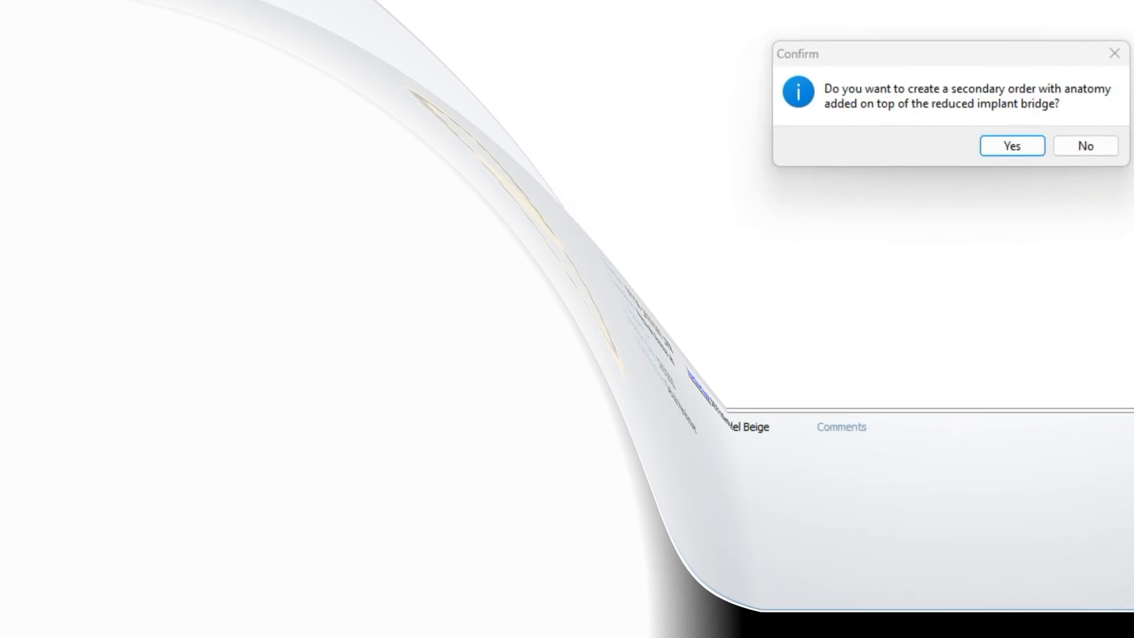
click(1012, 146)
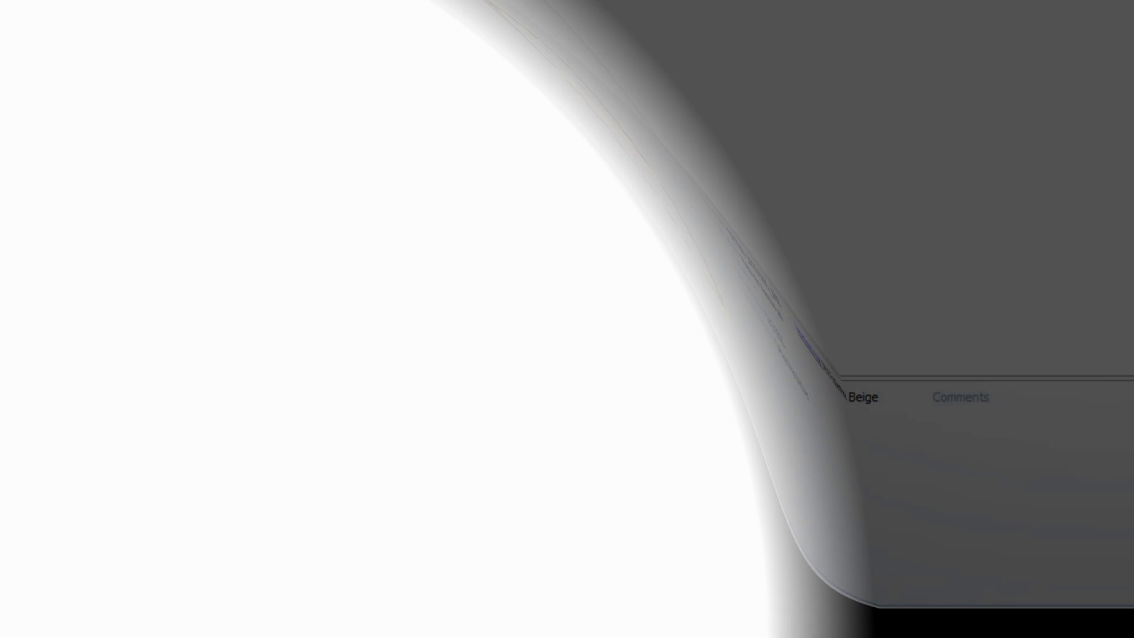